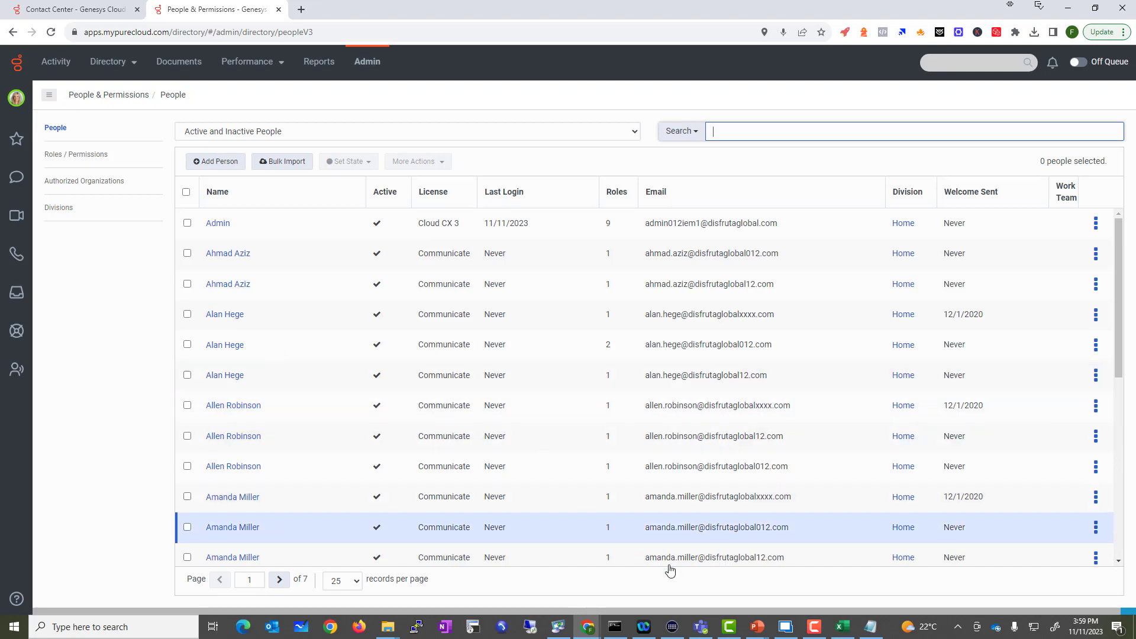
# Step: Bring DGUserImport.csv up in Excel and inspect a user's email in row 21
pyautogui.click(846, 625)
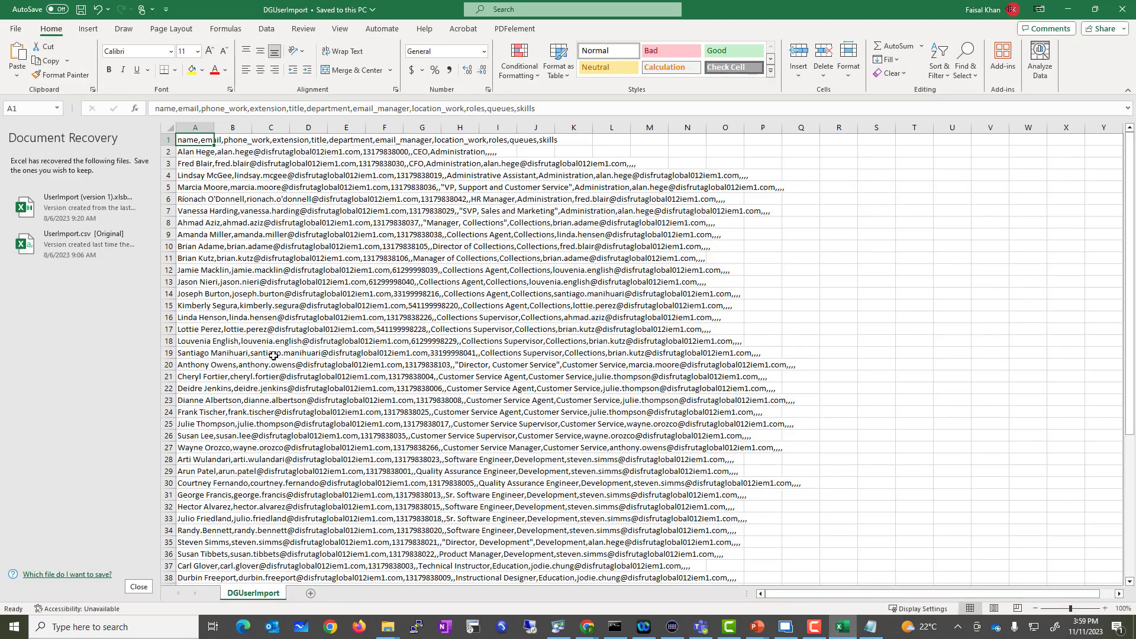
pyautogui.click(368, 378)
pyautogui.click(298, 376)
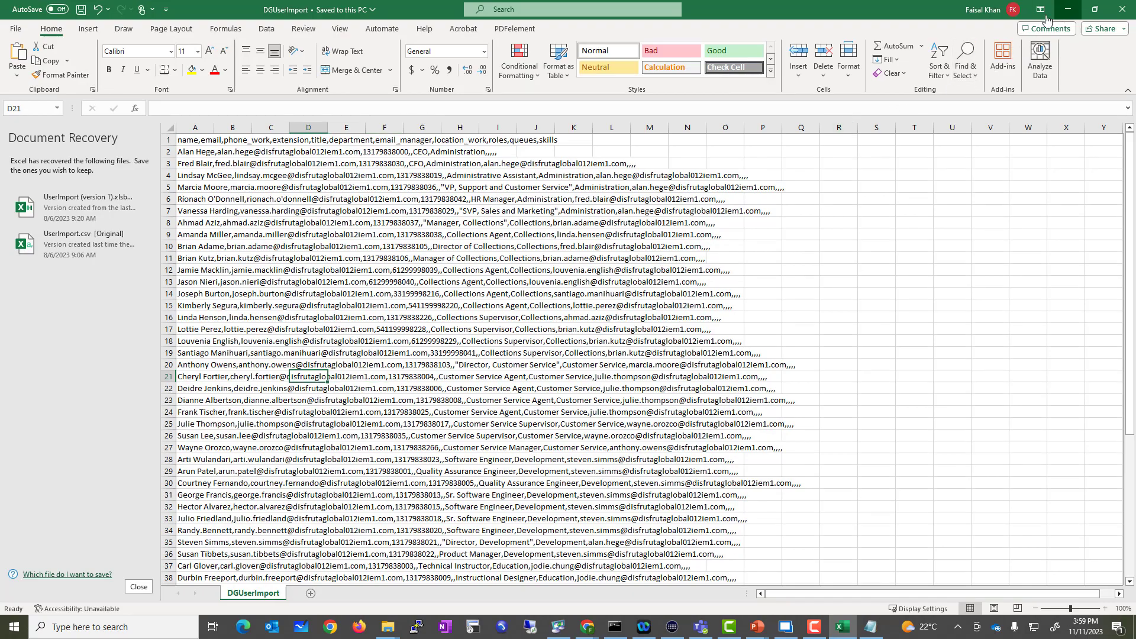
# Step: Go back to the People list, start a Bulk Import and browse for a CSV file
pyautogui.click(1068, 9)
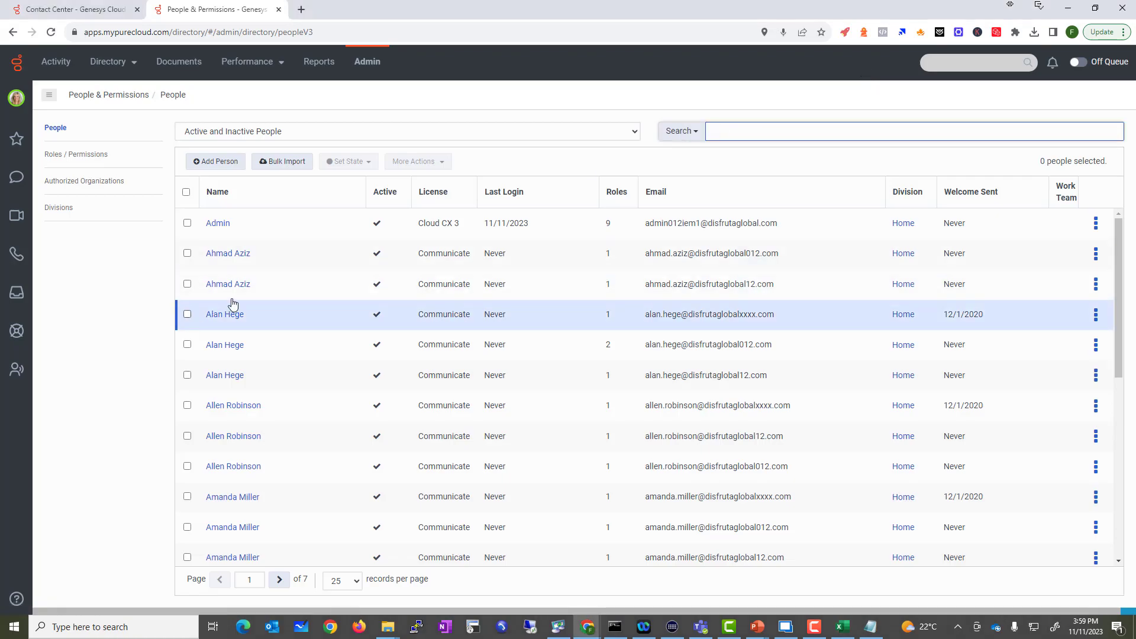
pyautogui.click(275, 168)
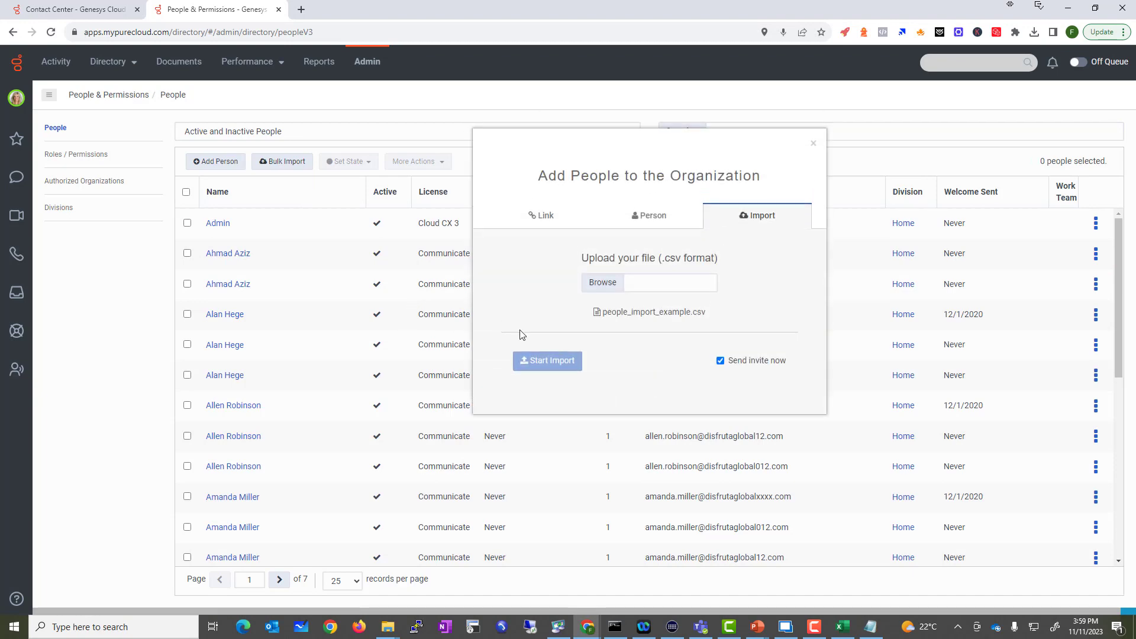
pyautogui.click(604, 289)
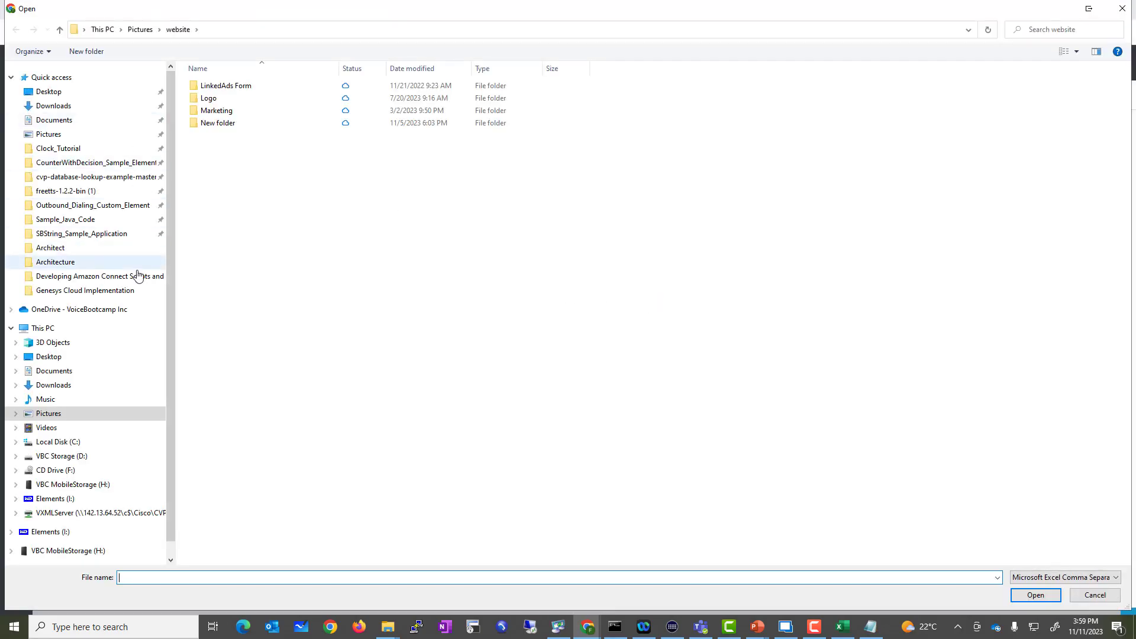
pyautogui.click(107, 291)
pyautogui.click(107, 310)
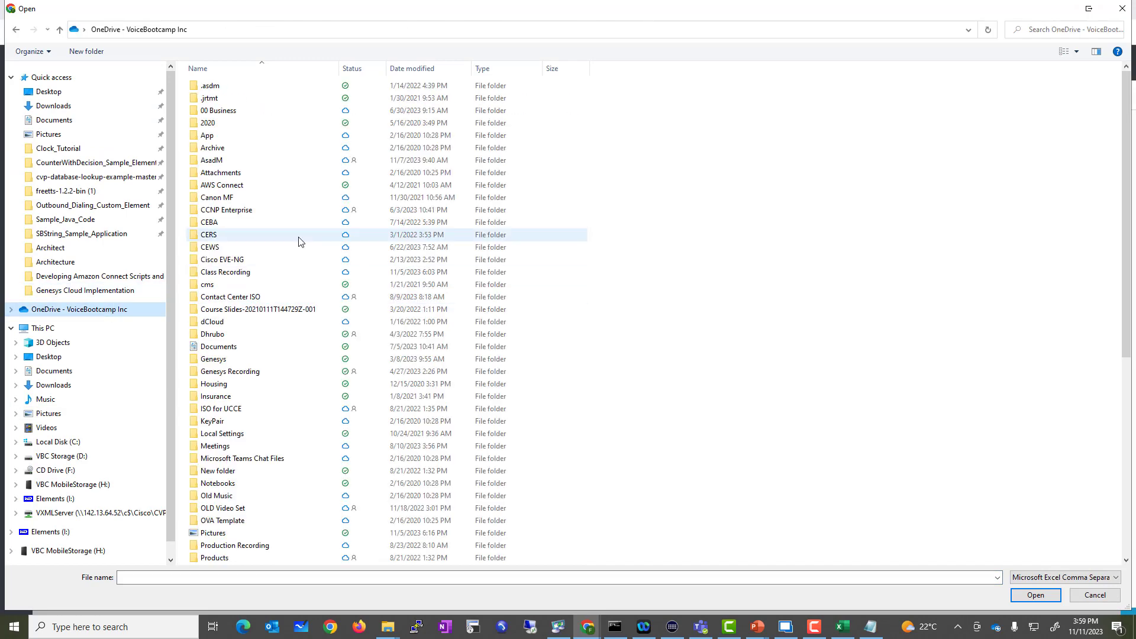
# Step: Select DGUserImport.csv from the Genesys Cloud Implementation folder as the upload file
pyautogui.doubleClick(241, 113)
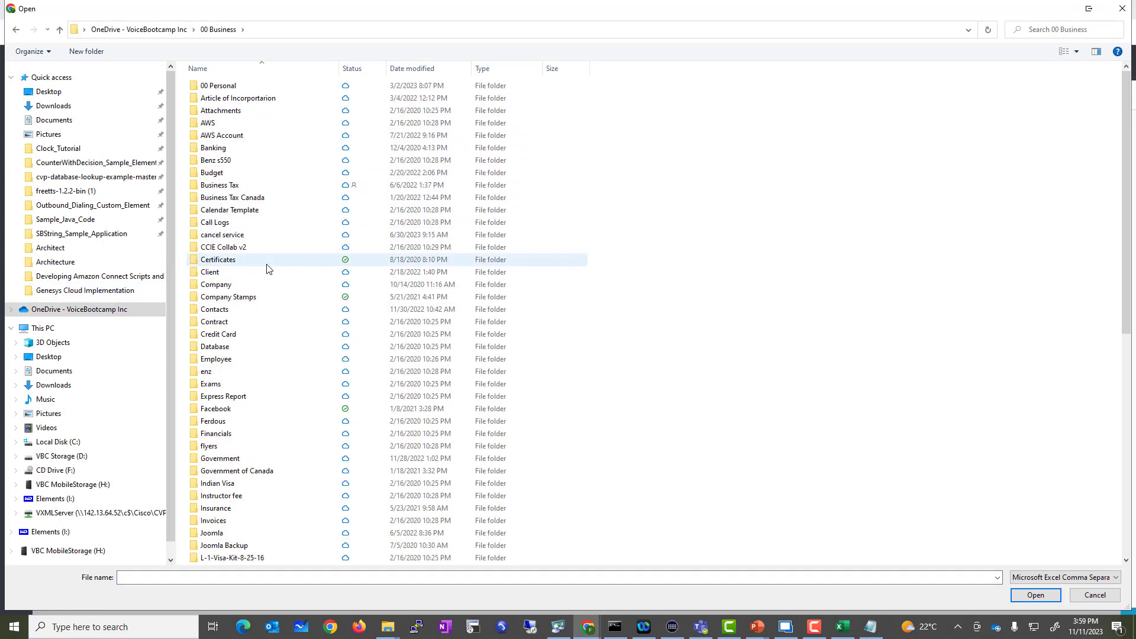
pyautogui.scroll(-8, 268, 256)
pyautogui.scroll(-2, 255, 417)
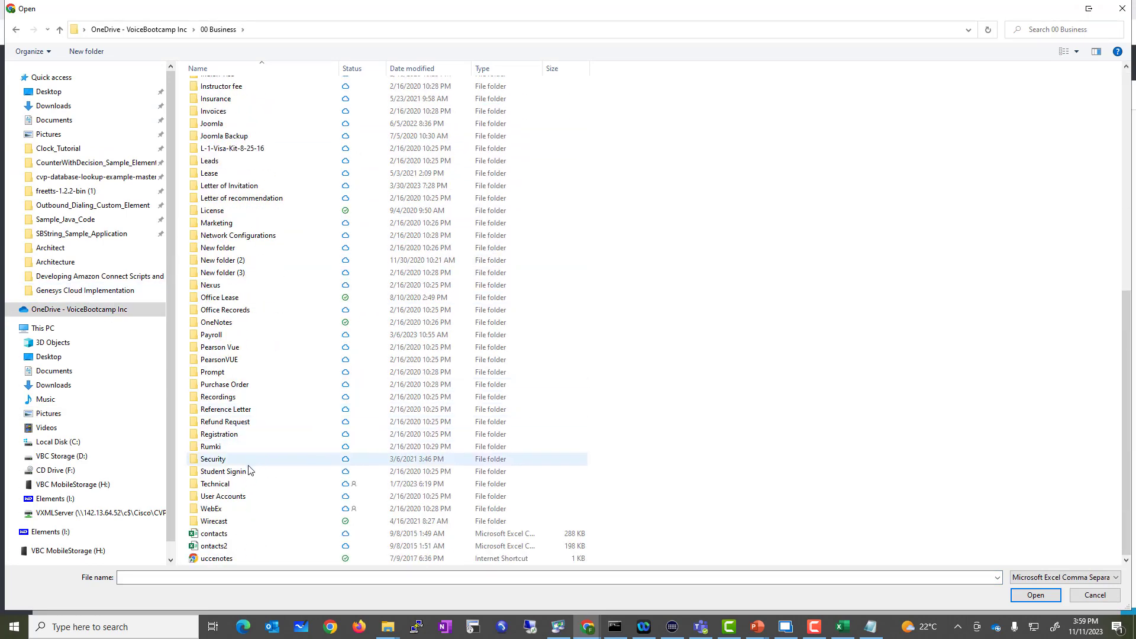
pyautogui.click(208, 484)
pyautogui.doubleClick(208, 483)
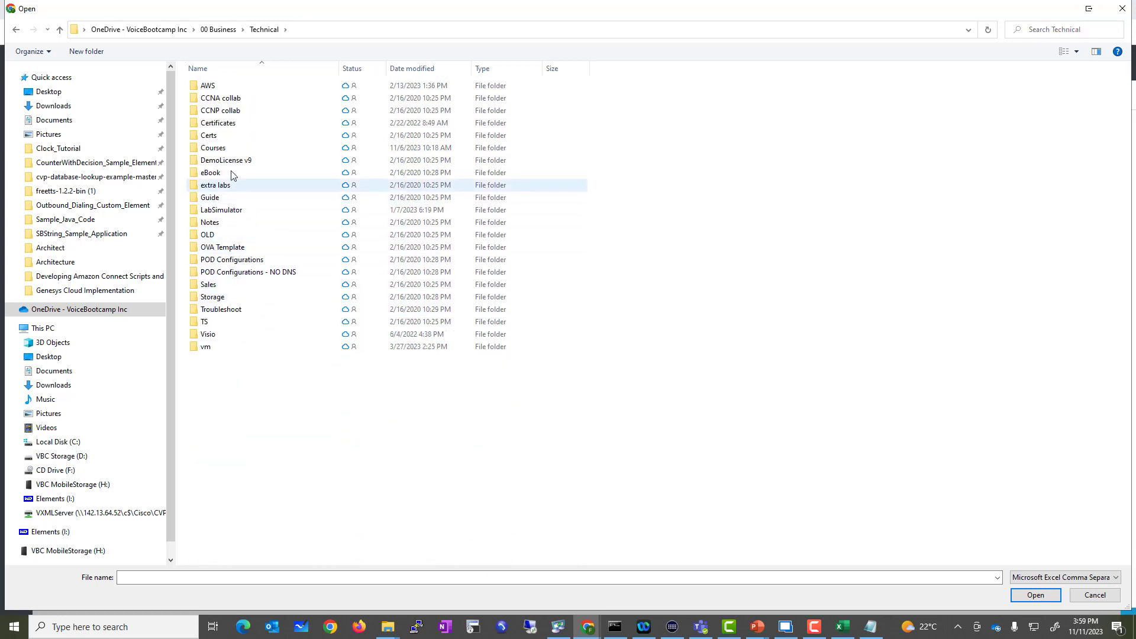
pyautogui.doubleClick(232, 148)
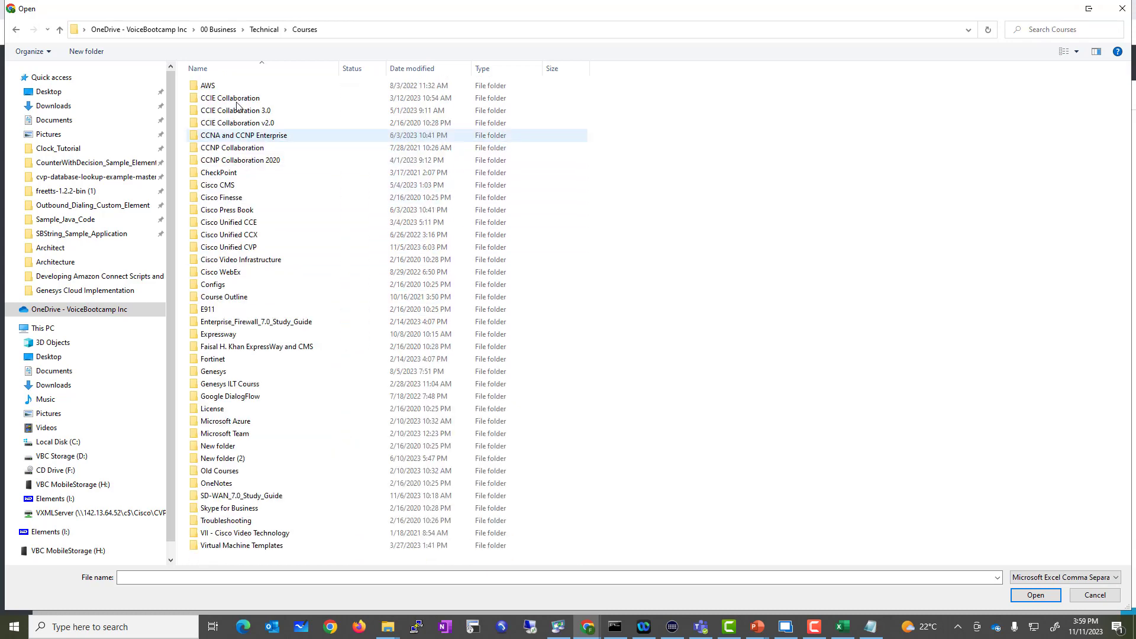
pyautogui.doubleClick(237, 371)
pyautogui.doubleClick(234, 112)
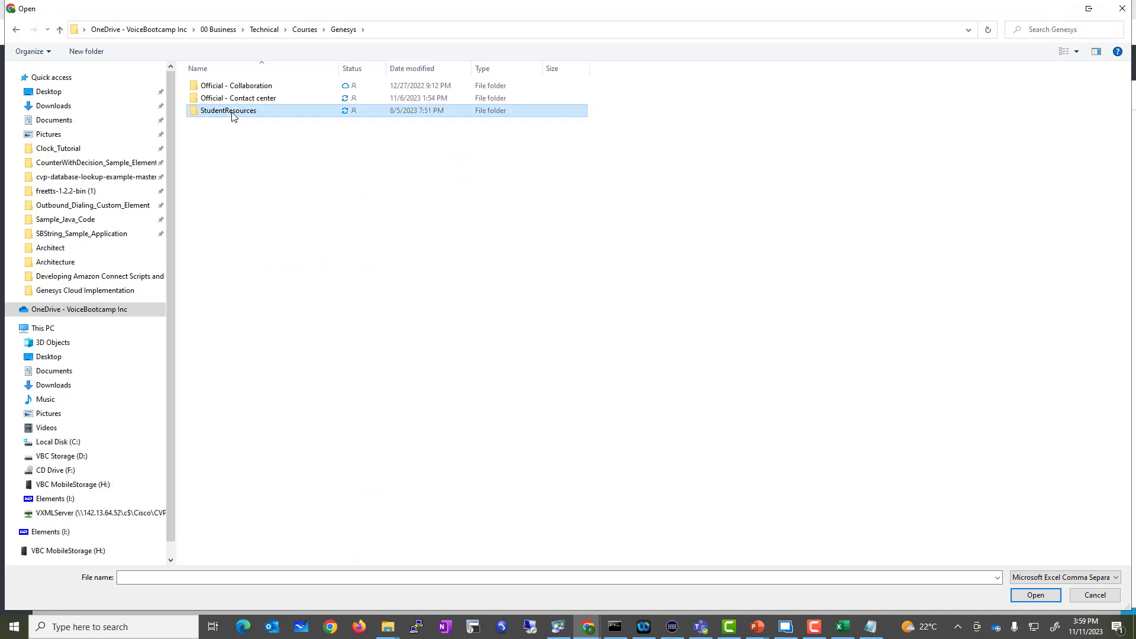
pyautogui.doubleClick(253, 85)
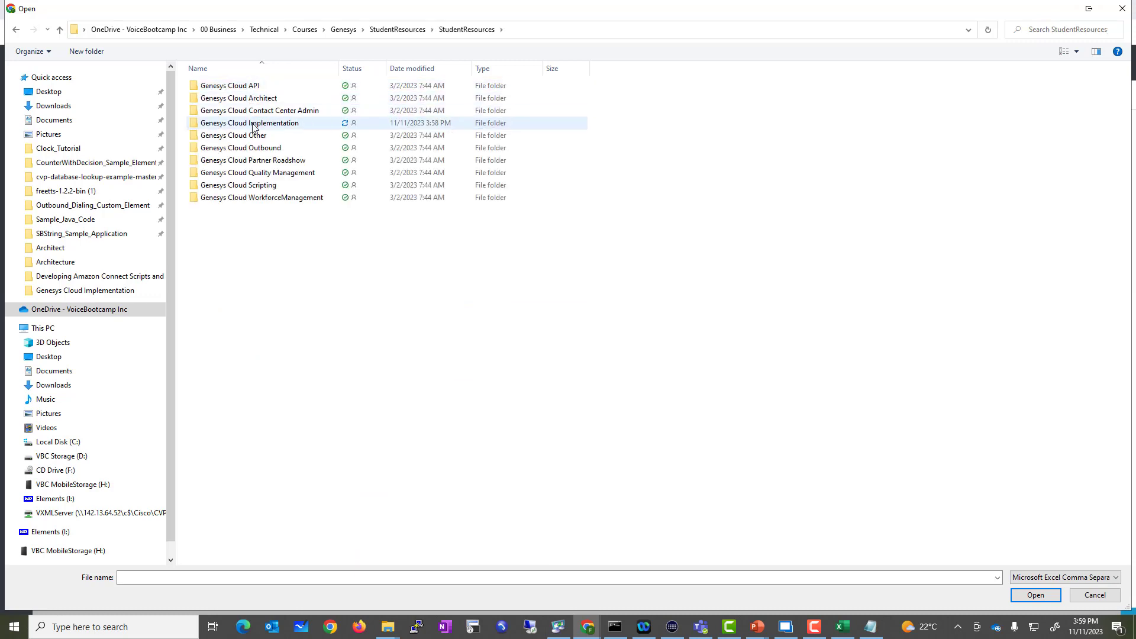
pyautogui.doubleClick(260, 123)
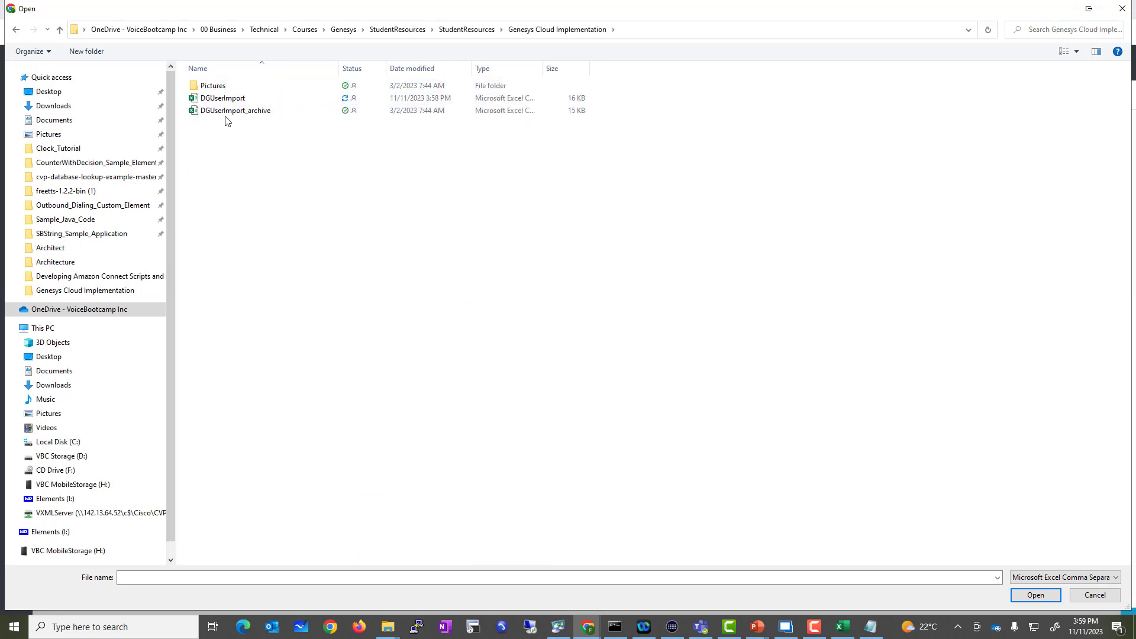
pyautogui.click(231, 99)
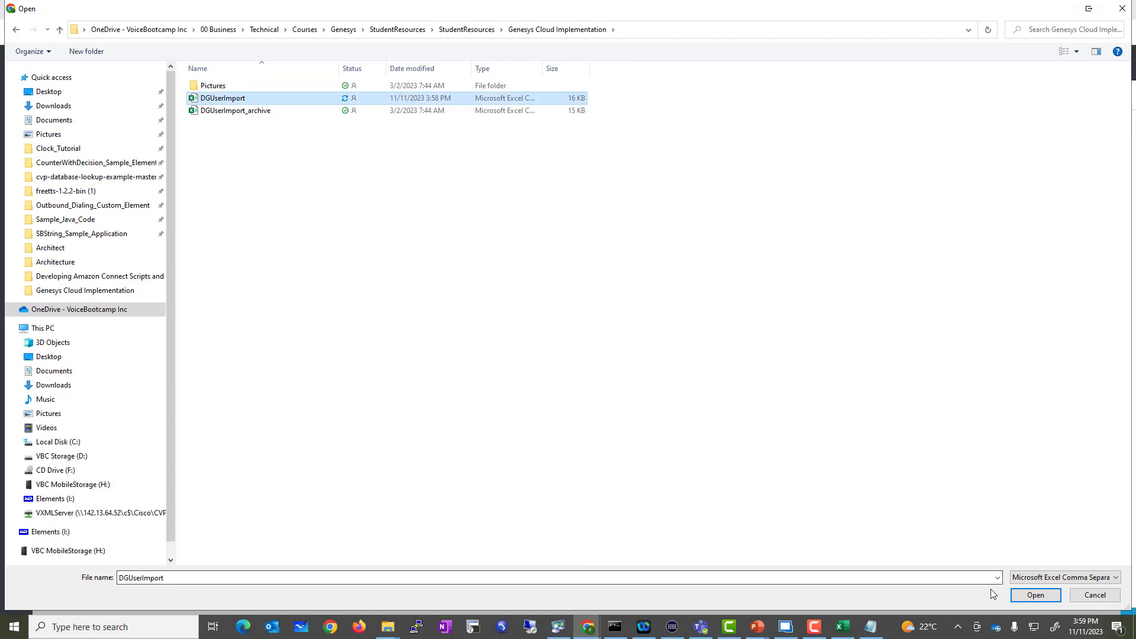
pyautogui.click(1036, 595)
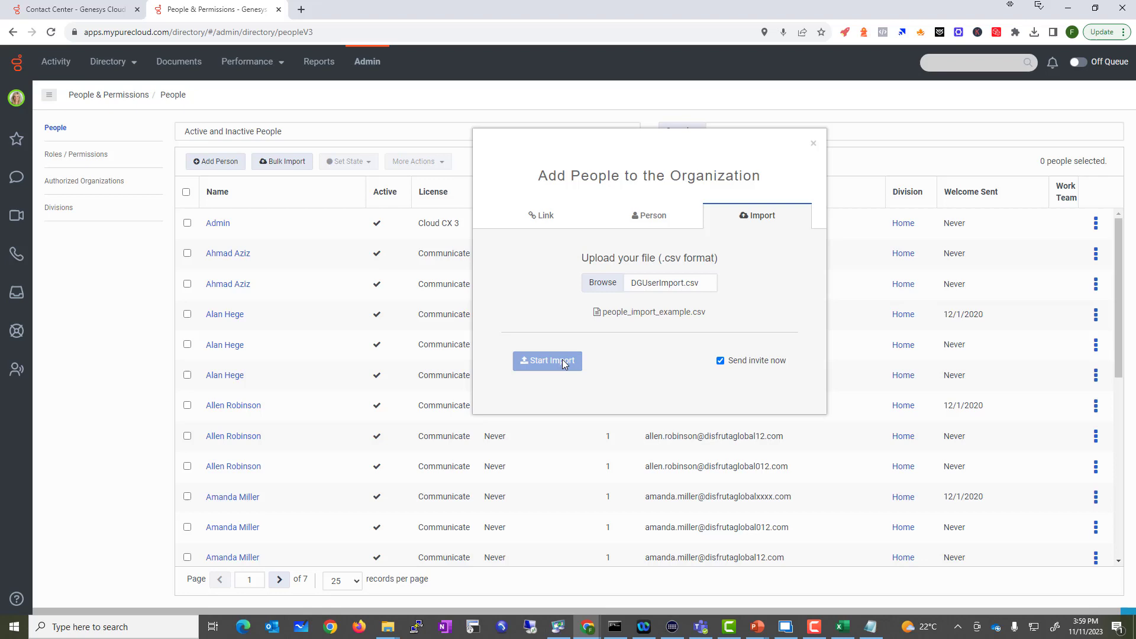
# Step: Turn on Send invite now and close the Add People dialog
pyautogui.click(721, 361)
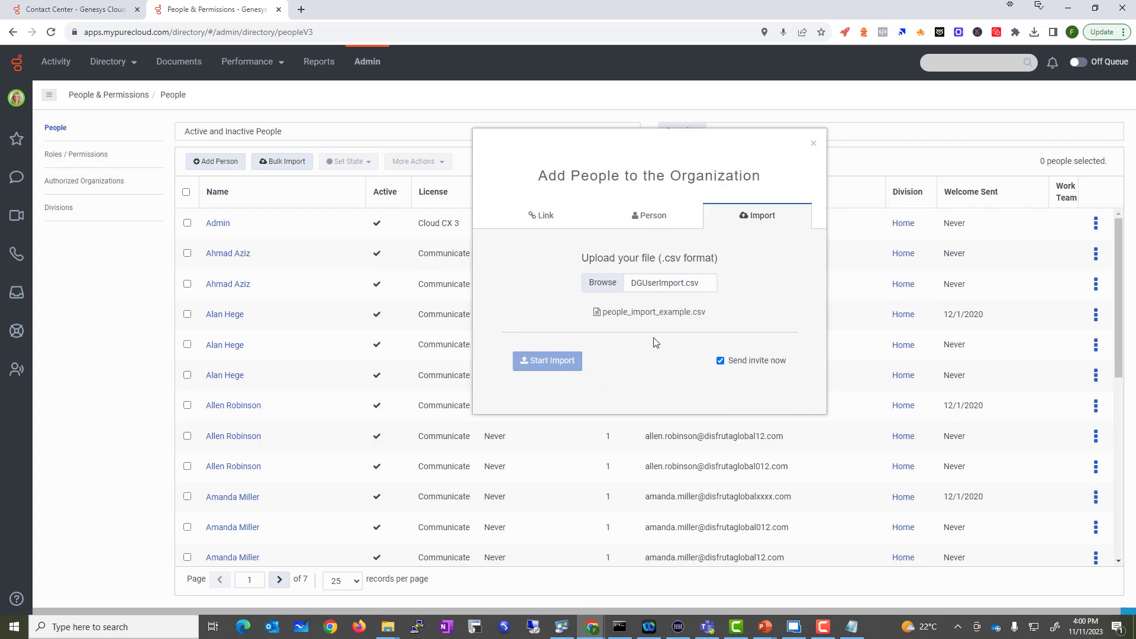
pyautogui.tripleClick(806, 145)
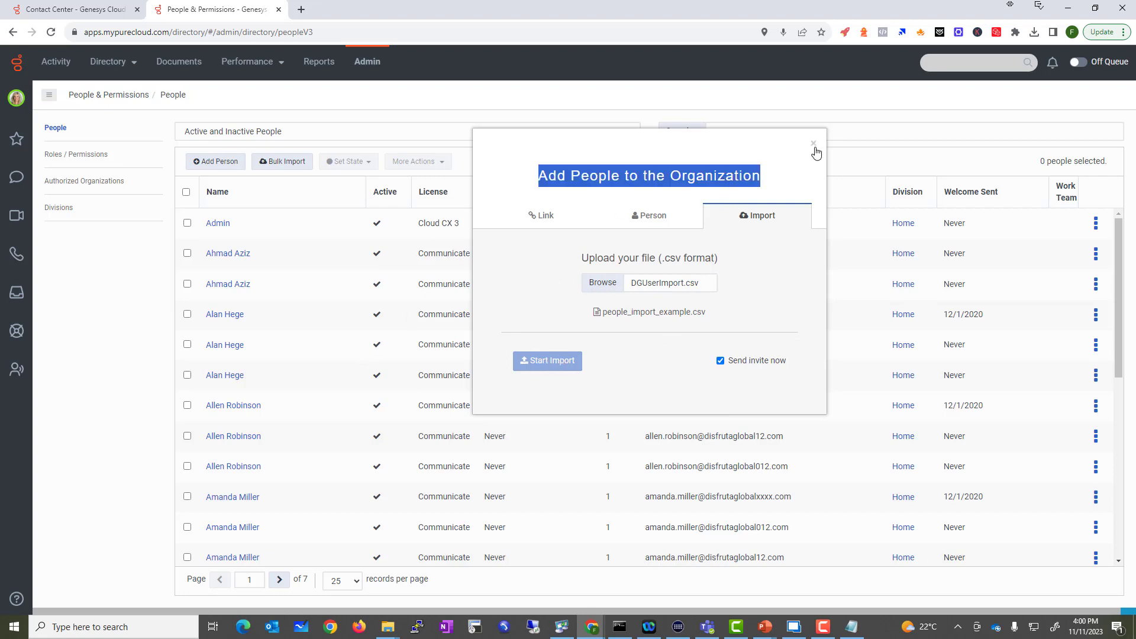
pyautogui.click(816, 148)
pyautogui.click(813, 144)
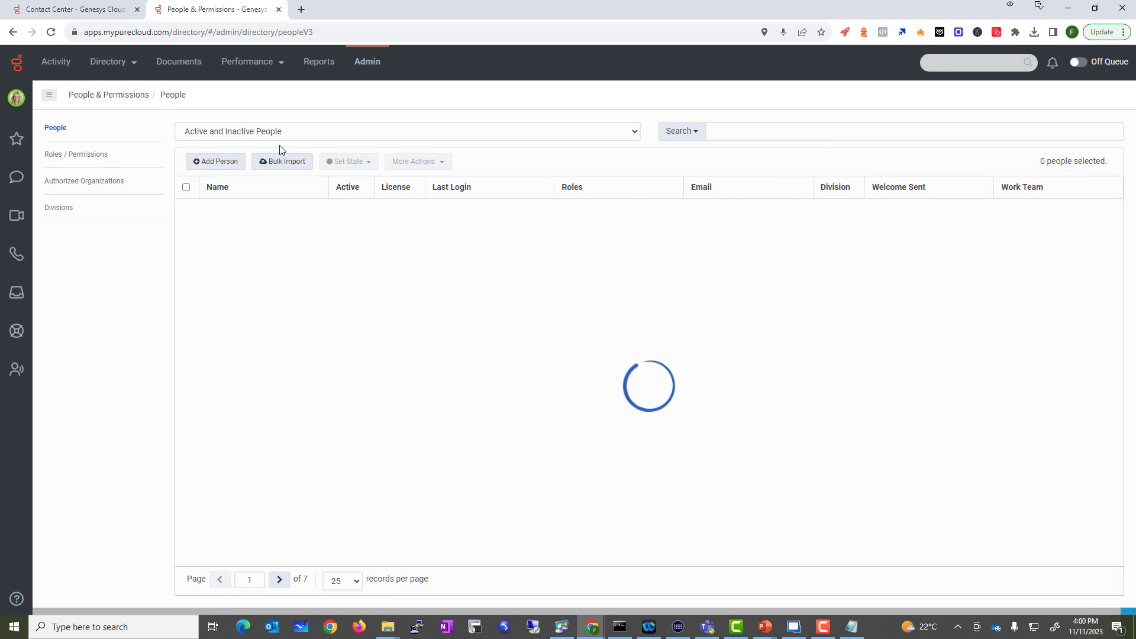
# Step: Create the person Admin POD1 with the admin e-mail address in the Home division
pyautogui.rightClick(208, 172)
pyautogui.press('Escape')
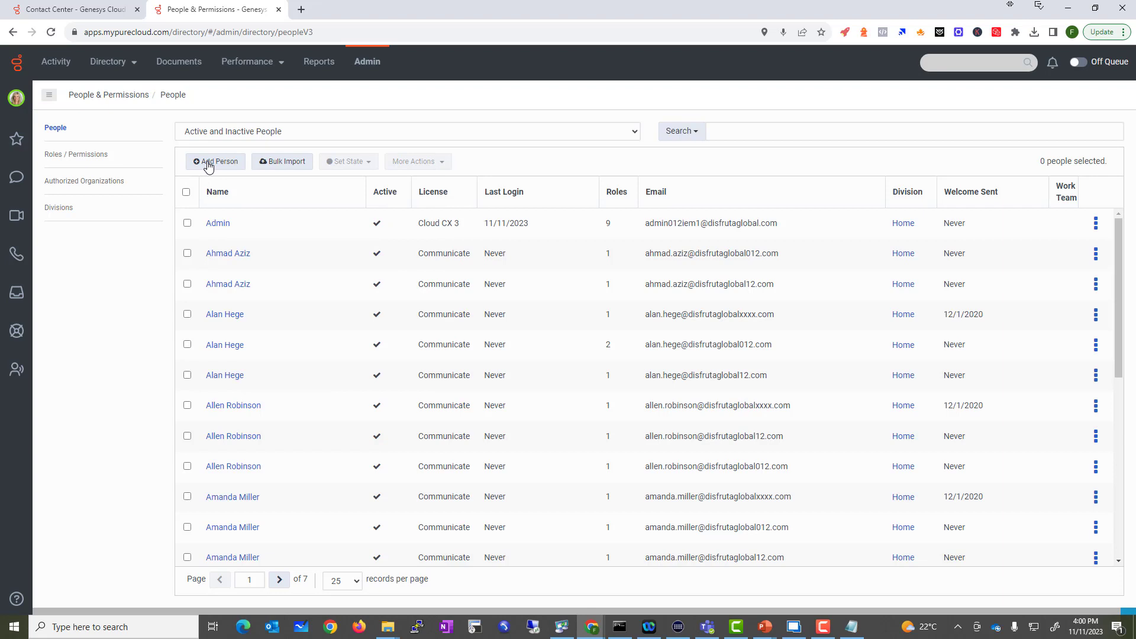
pyautogui.click(208, 163)
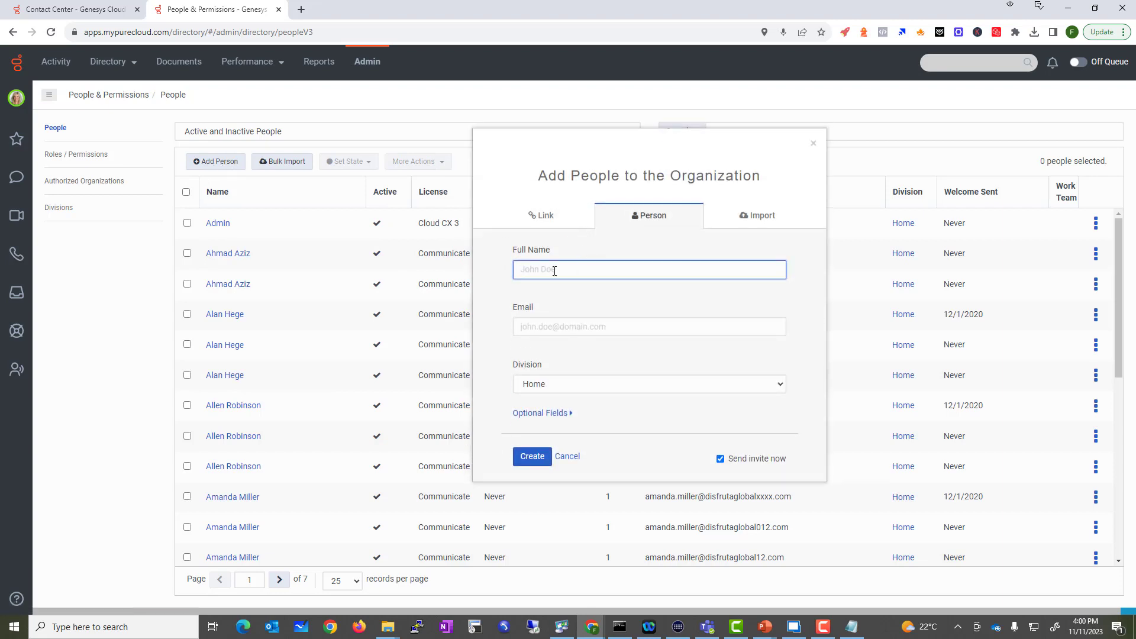
pyautogui.write('Admin POD1')
pyautogui.press('Tab')
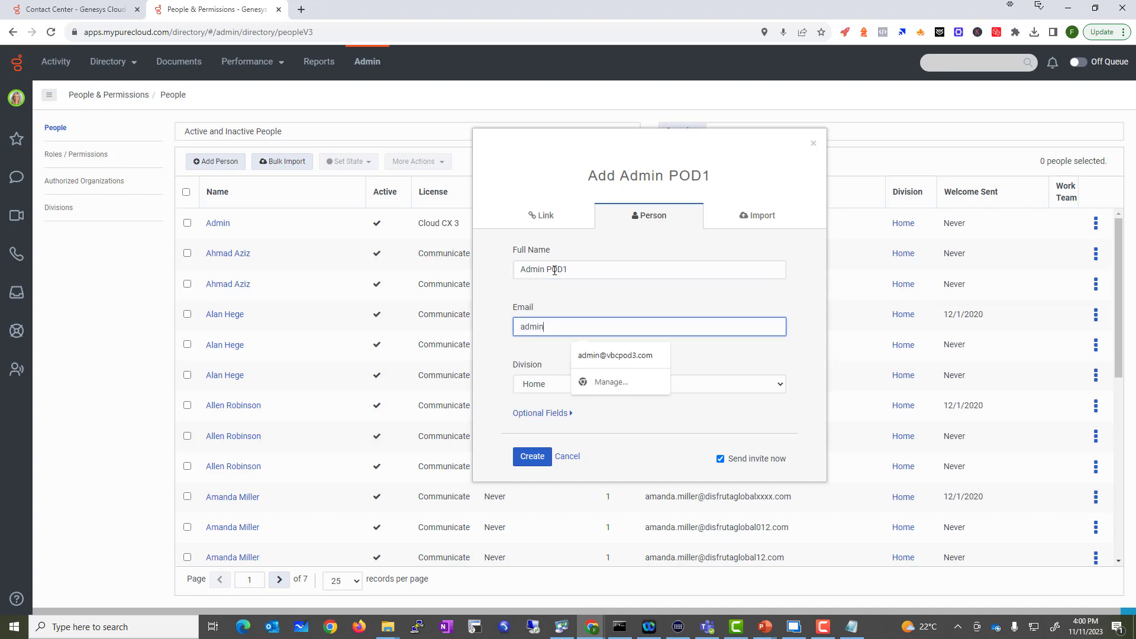
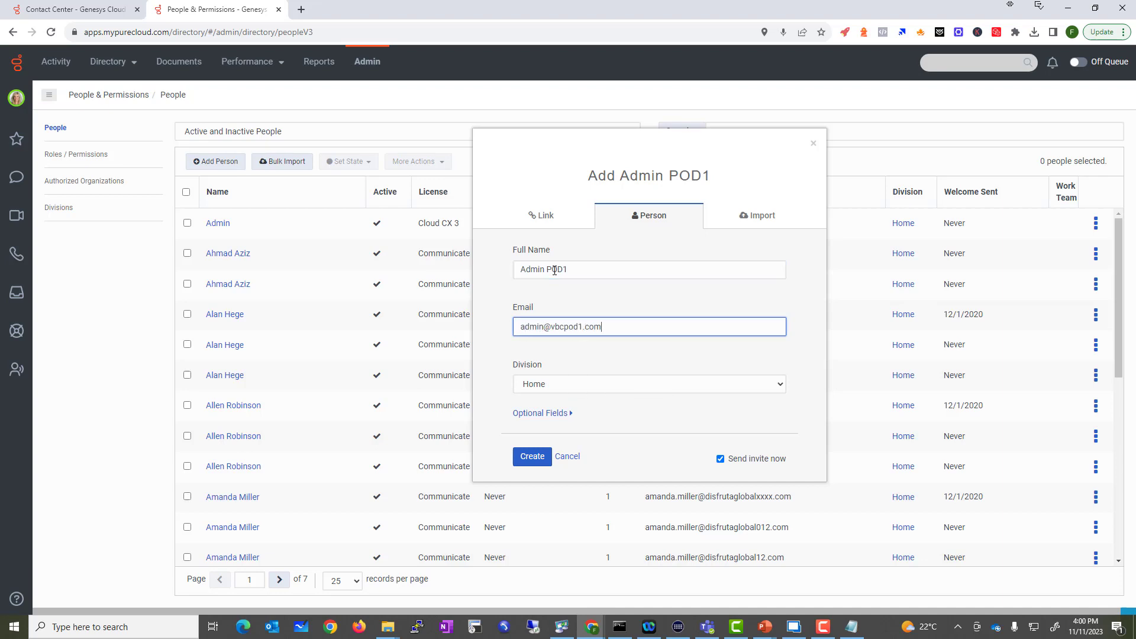
pyautogui.press('Tab')
pyautogui.click(523, 464)
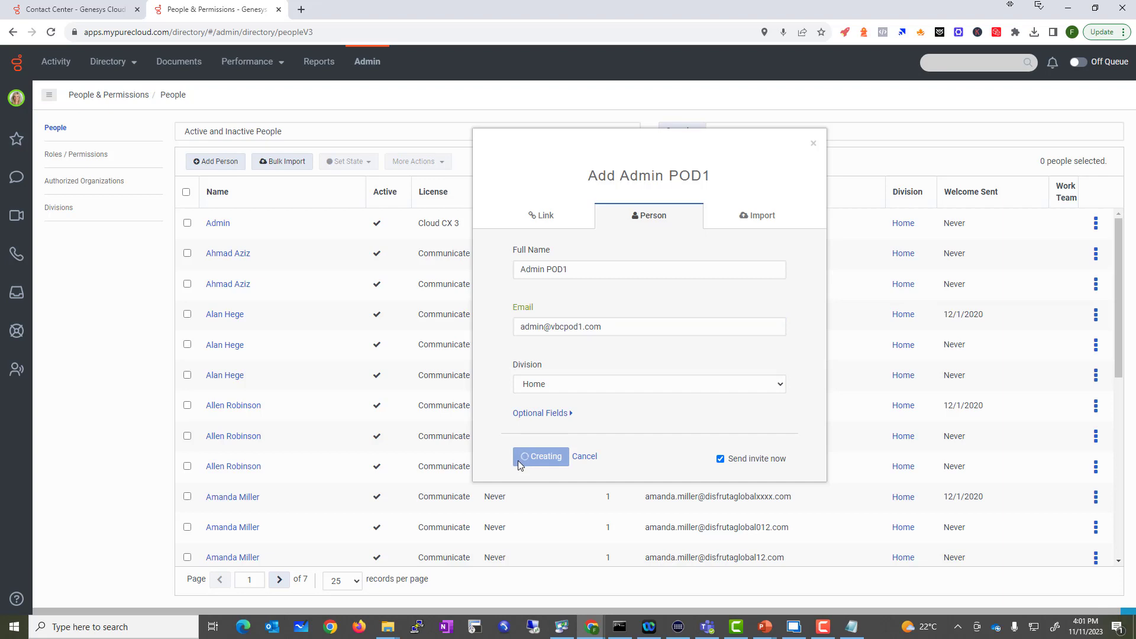
# Step: On the Link tab, check the allowed domains include gmail.com and copy the invite link
pyautogui.click(545, 225)
pyautogui.moveTo(596, 307); pyautogui.dragTo(658, 307)
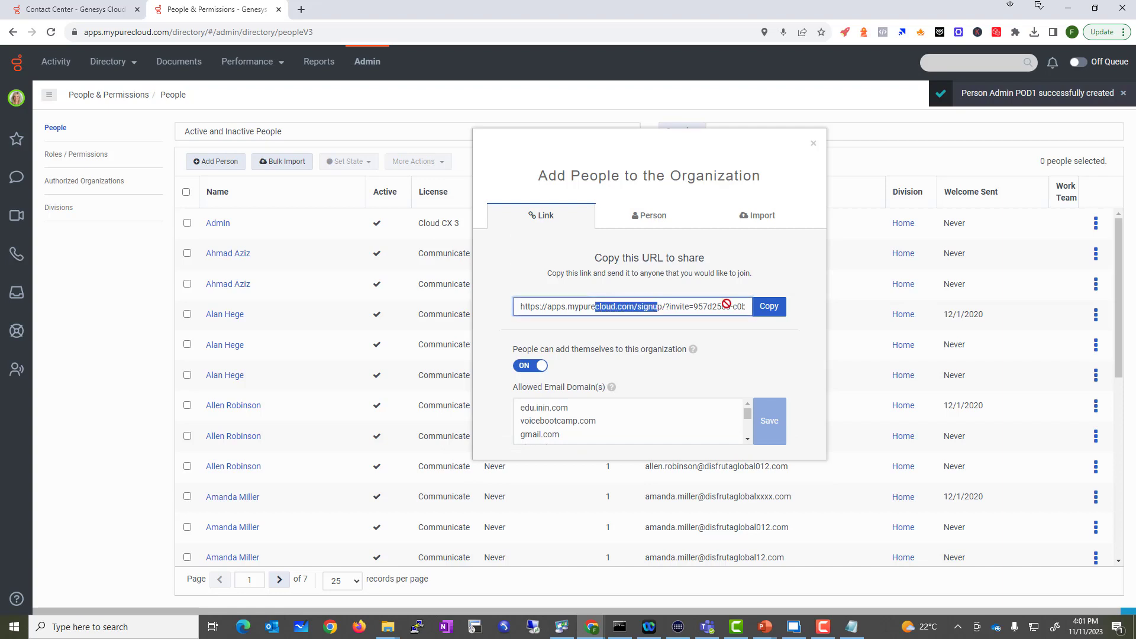
pyautogui.click(758, 309)
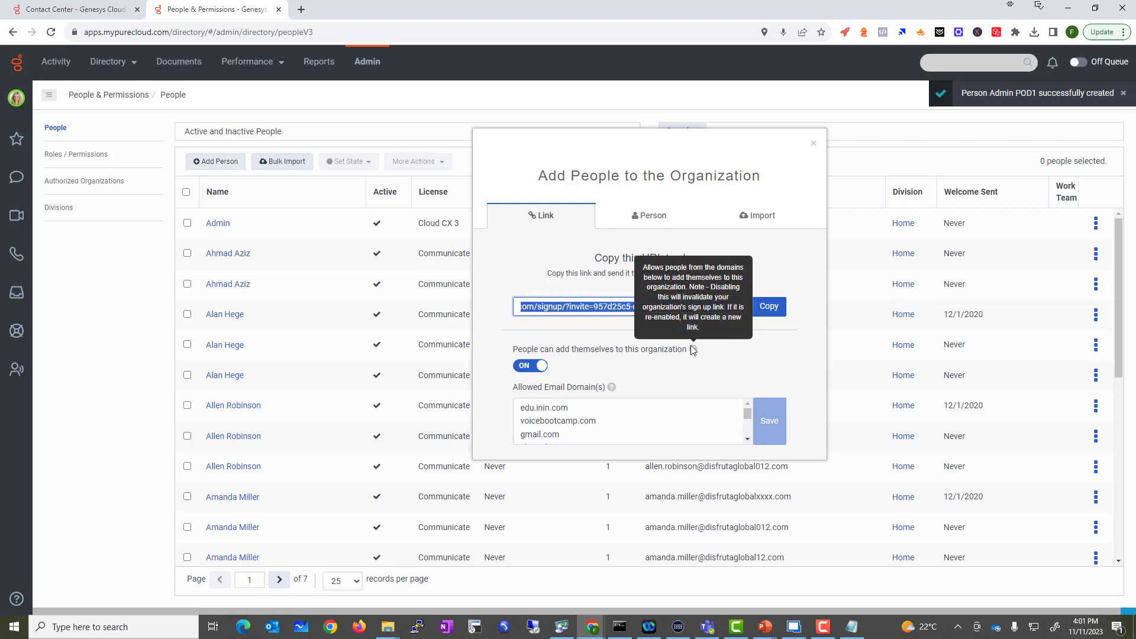
pyautogui.click(592, 418)
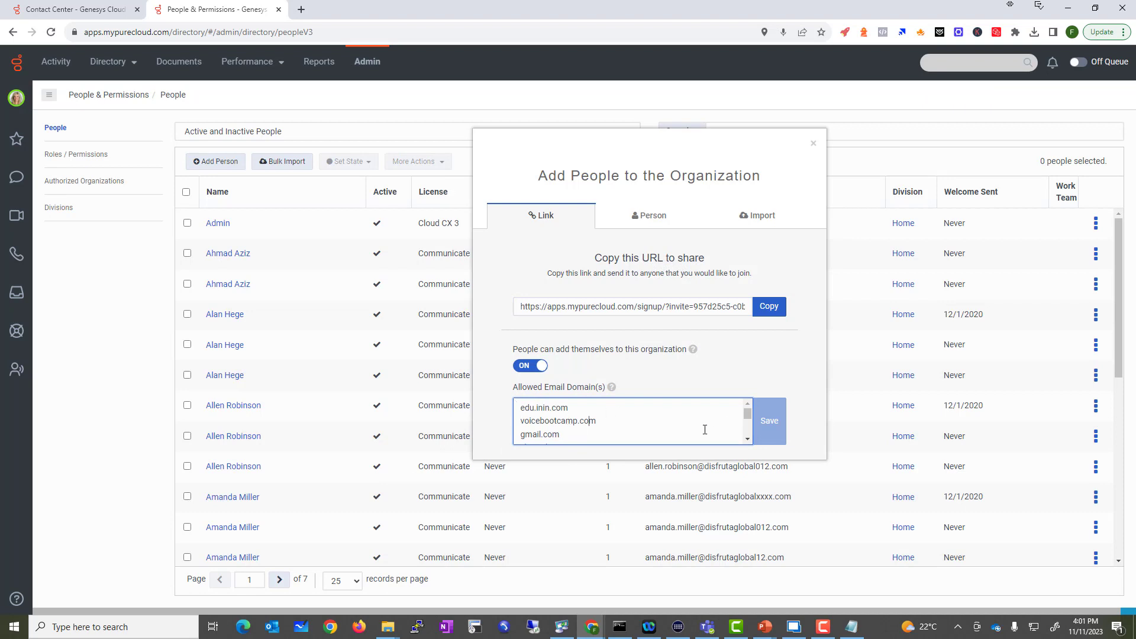
pyautogui.moveTo(567, 436)
pyautogui.mouseDown()
pyautogui.moveTo(527, 405)
pyautogui.moveTo(546, 435)
pyautogui.mouseUp()
pyautogui.click(769, 306)
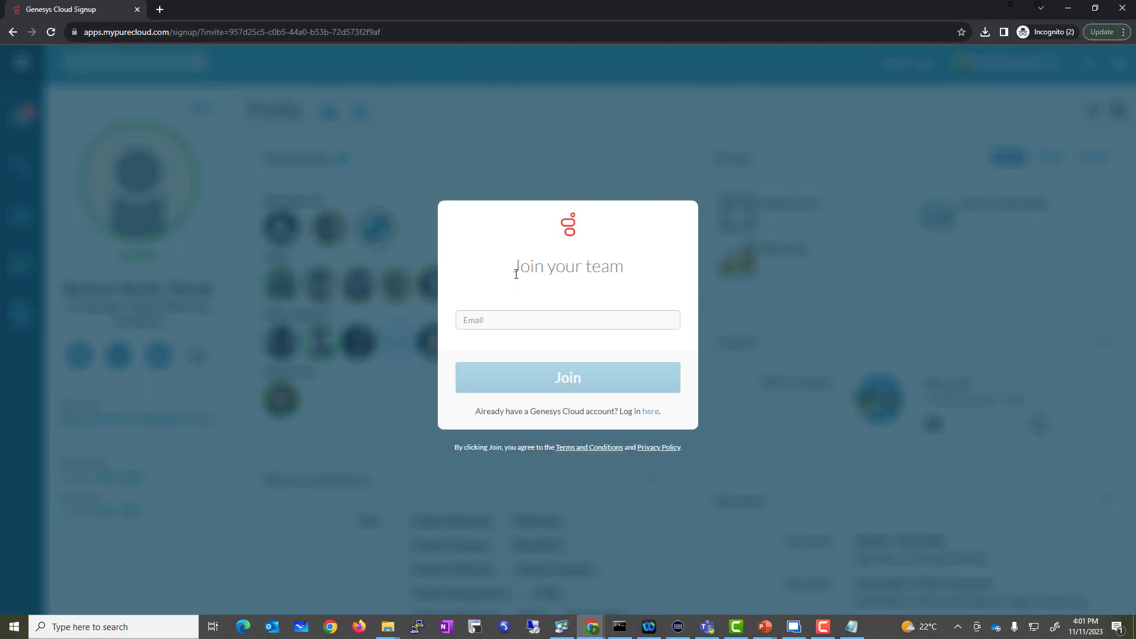
# Step: Join the team with the Gmail address and confirm the sign-up email was sent
pyautogui.moveTo(514, 266); pyautogui.dragTo(583, 286)
pyautogui.click(464, 317)
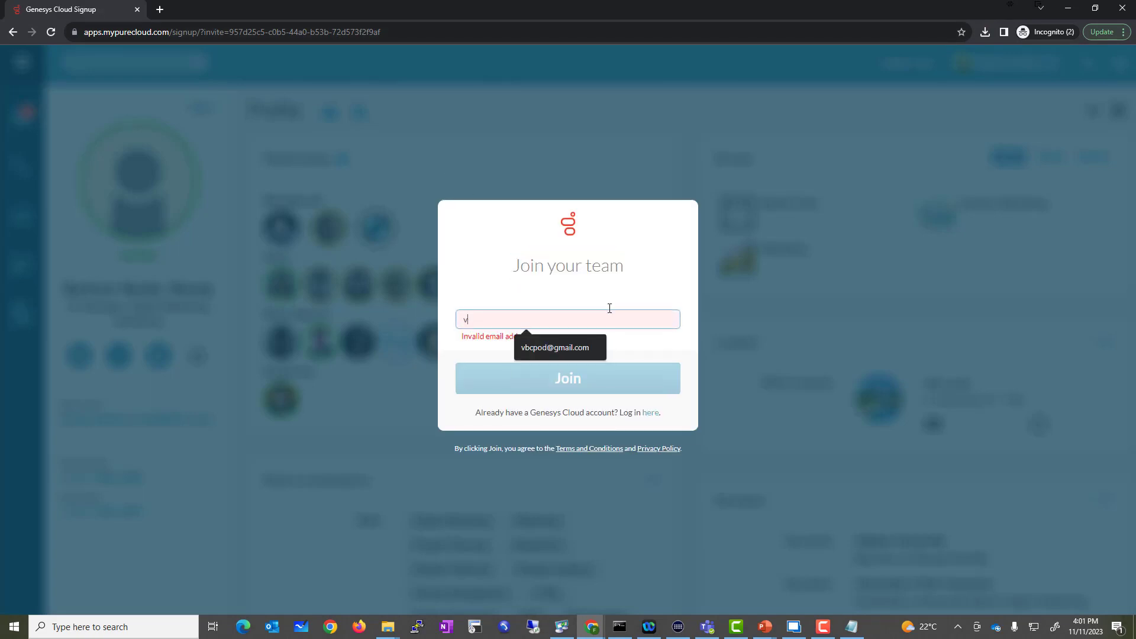
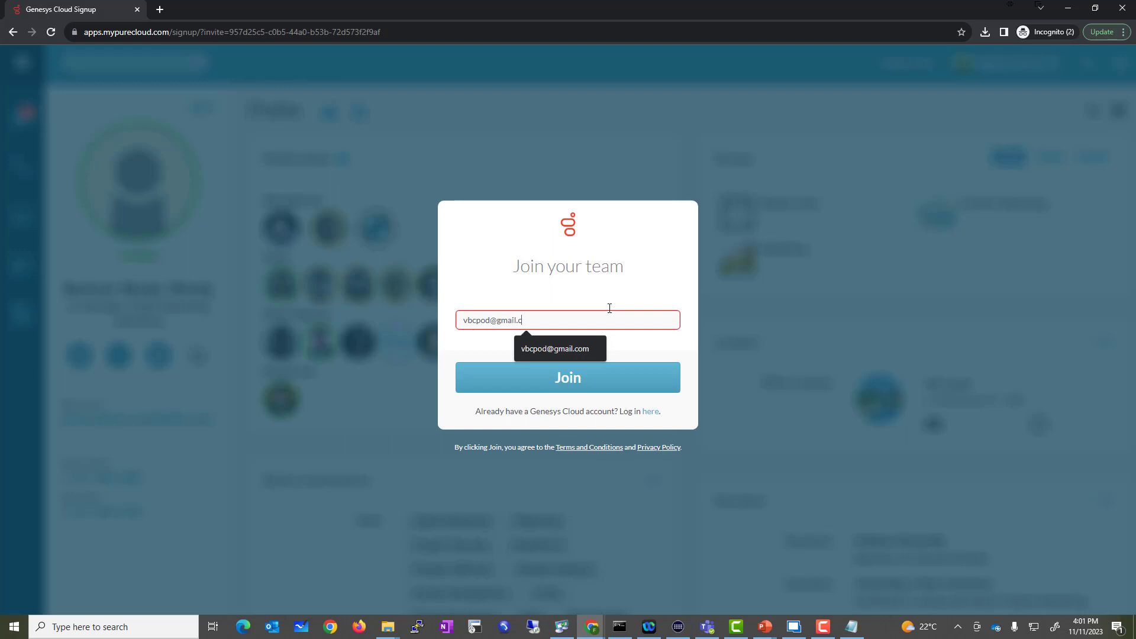
pyautogui.click(564, 382)
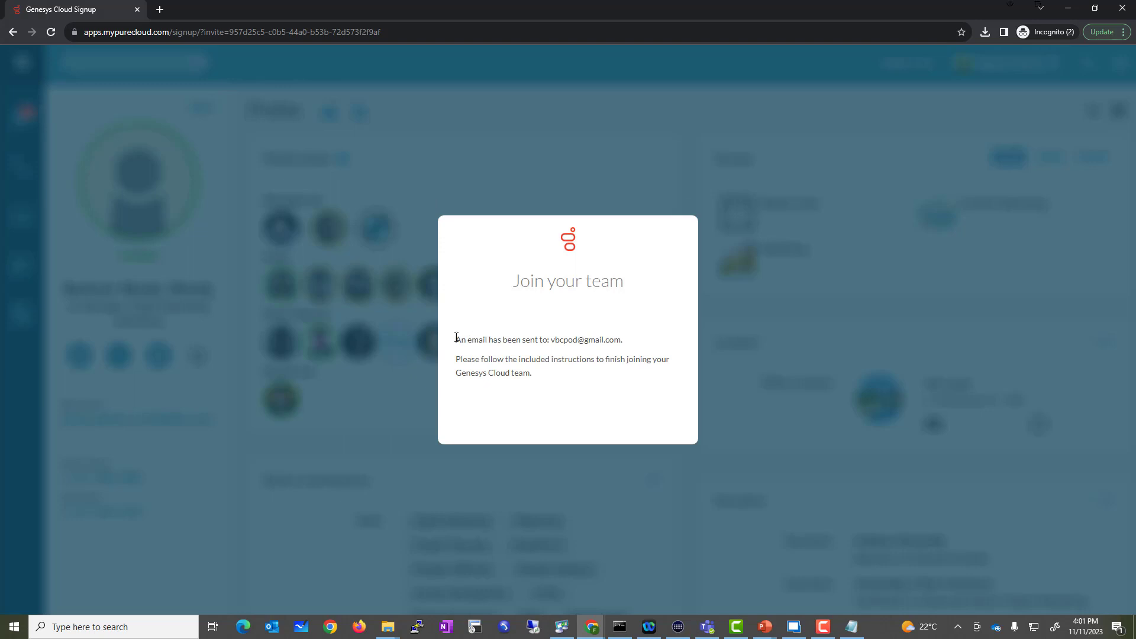
pyautogui.moveTo(456, 338); pyautogui.dragTo(640, 349)
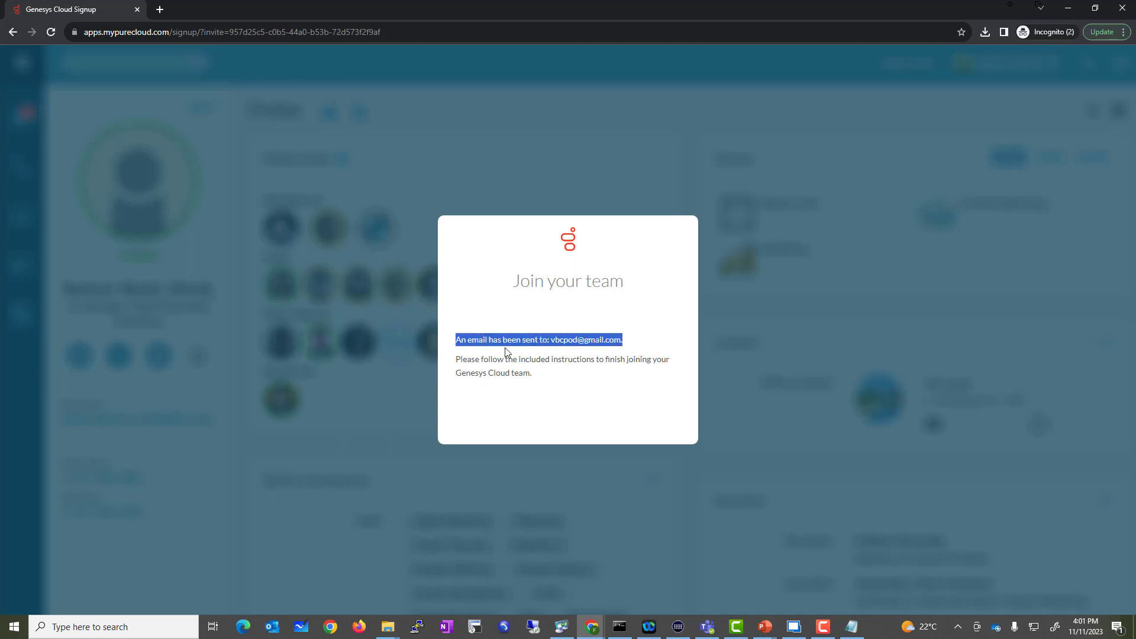
# Step: Try loading Gmail in a private browsing tab, then close the private window
pyautogui.click(159, 9)
pyautogui.write('www.gmail.c')
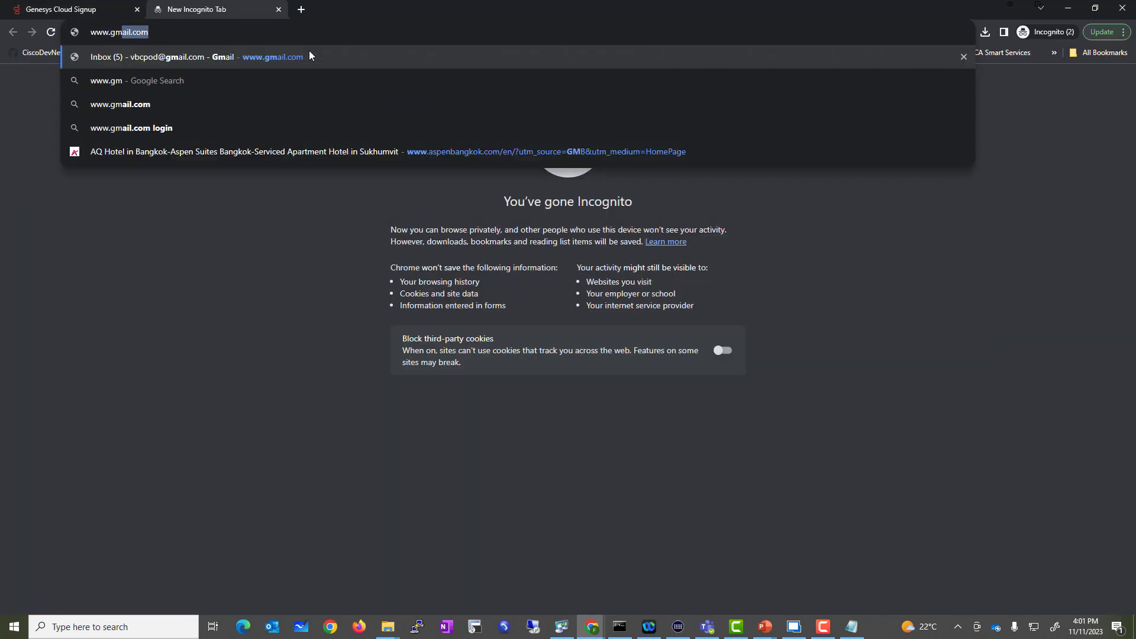
pyautogui.click(309, 56)
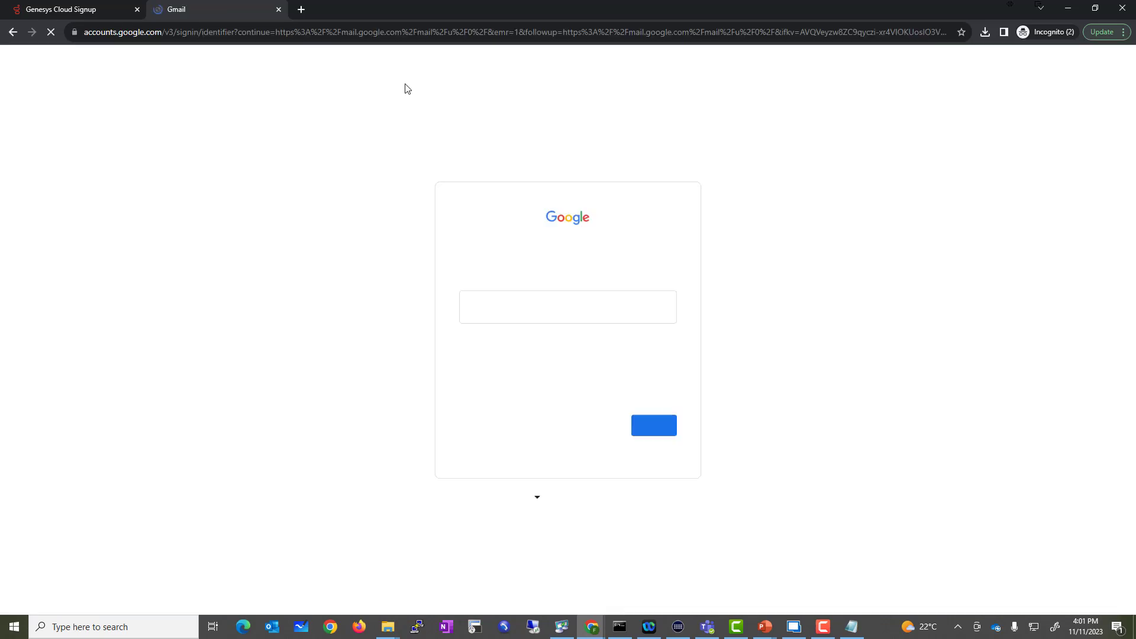
pyautogui.click(571, 310)
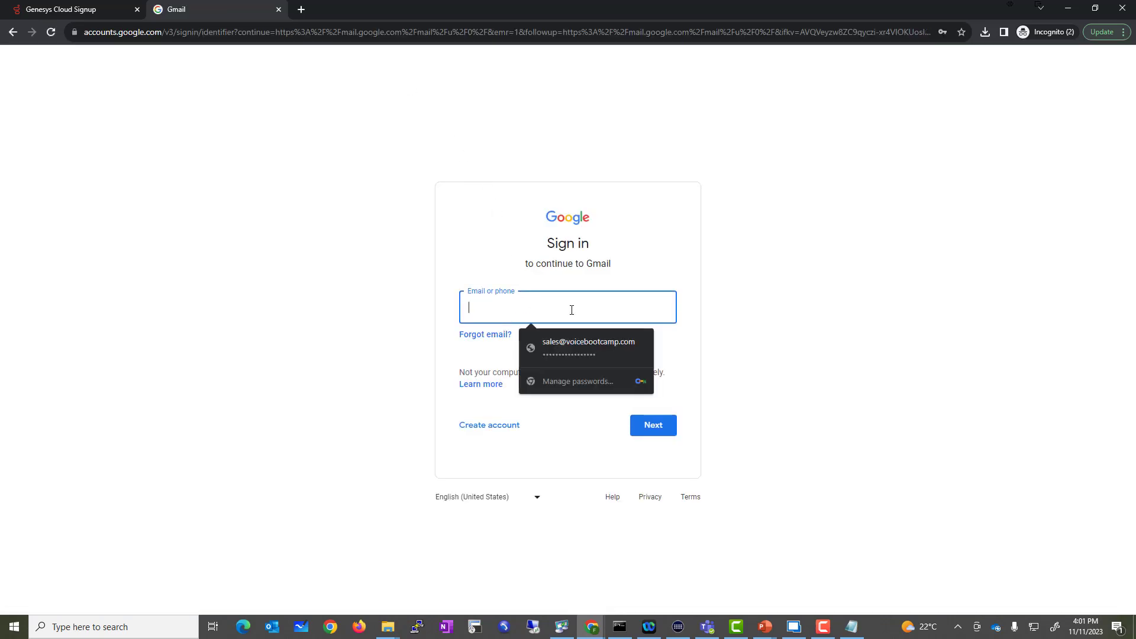
pyautogui.click(1122, 7)
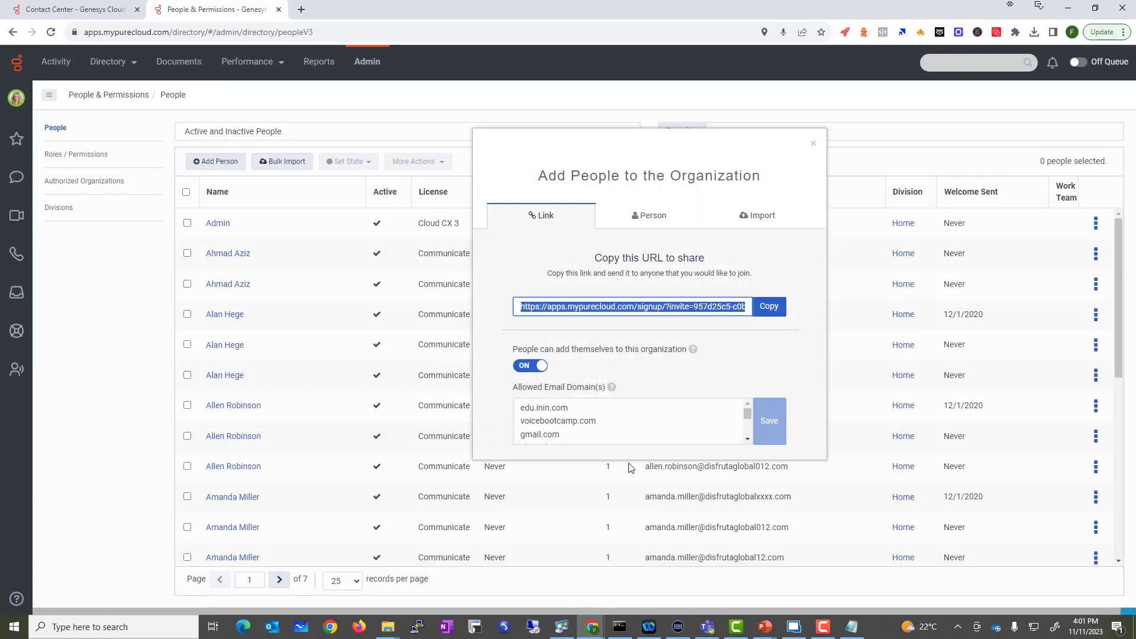
# Step: Load Gmail in a regular tab and open the 'Join your Genesys Cloud team' email
pyautogui.click(301, 9)
pyautogui.write('www.gmail.com')
pyautogui.press('Return')
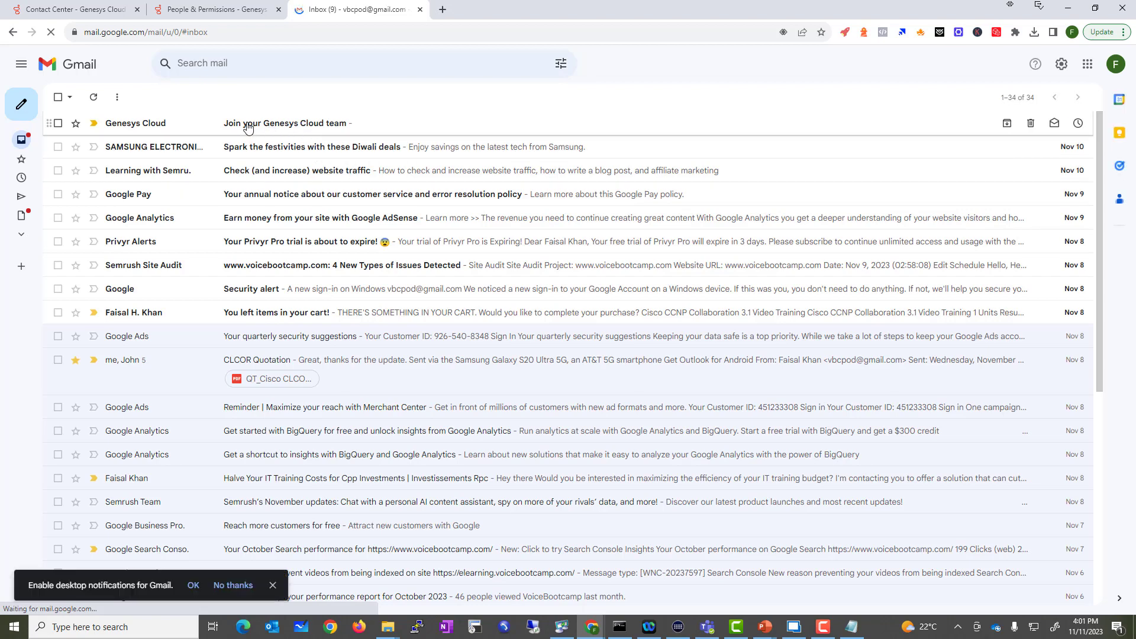
pyautogui.click(269, 127)
pyautogui.moveTo(120, 130); pyautogui.dragTo(234, 133)
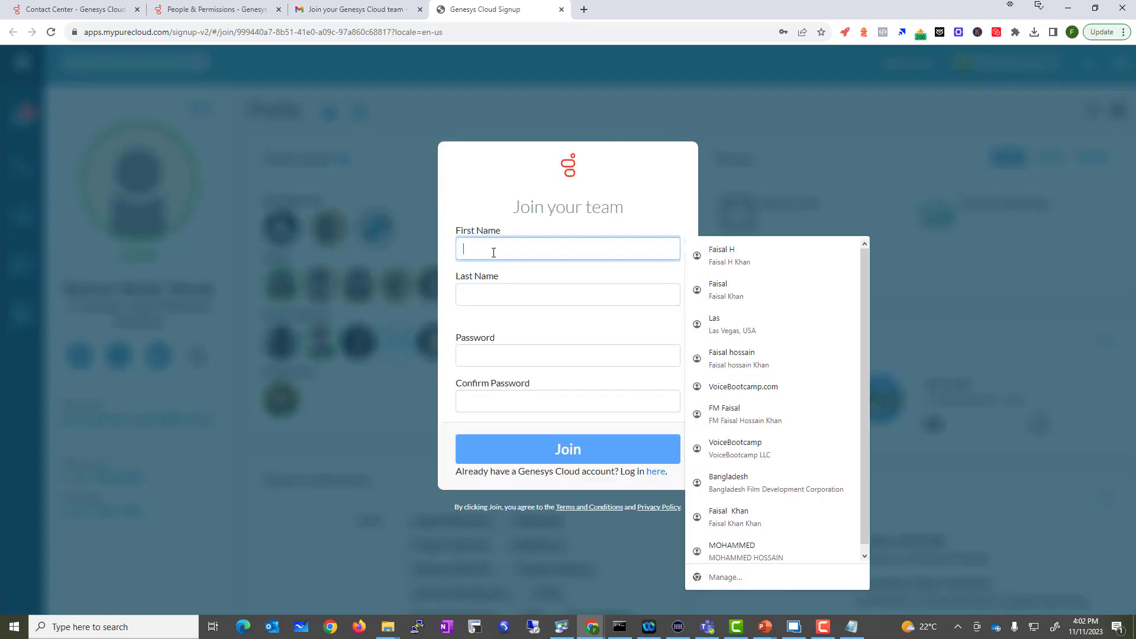
pyautogui.write('VBC')
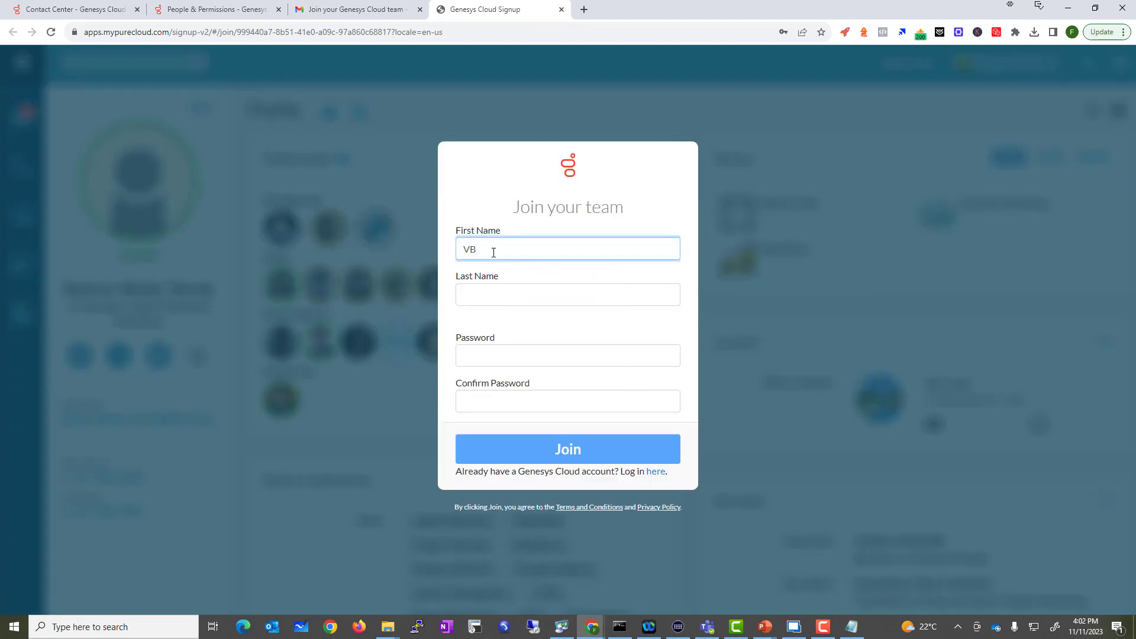
pyautogui.press('Tab')
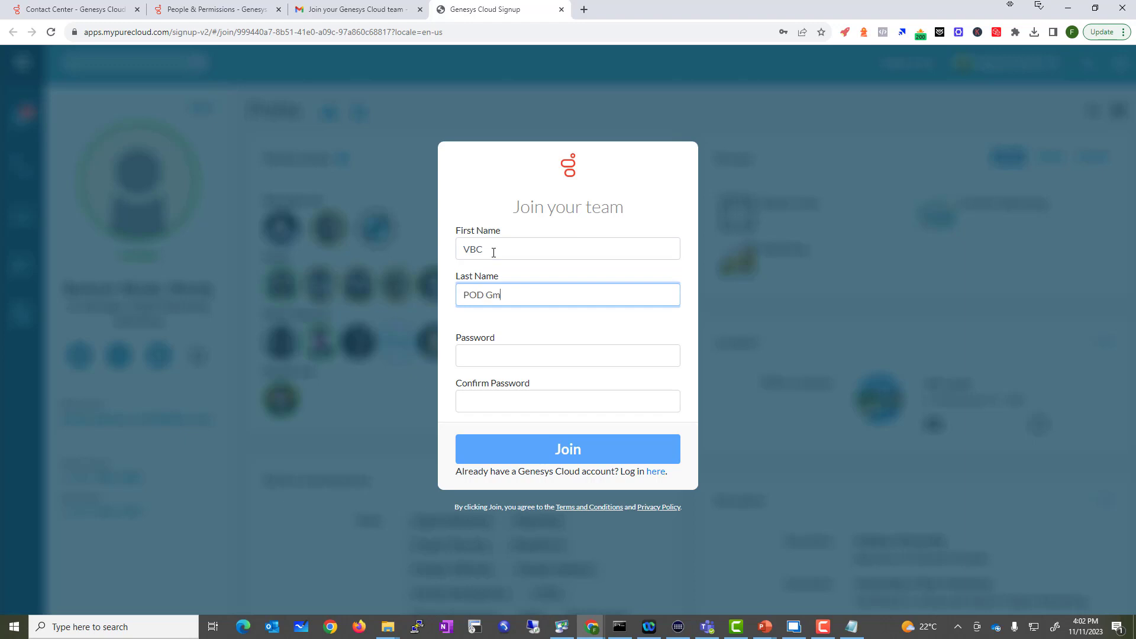
pyautogui.press('Tab')
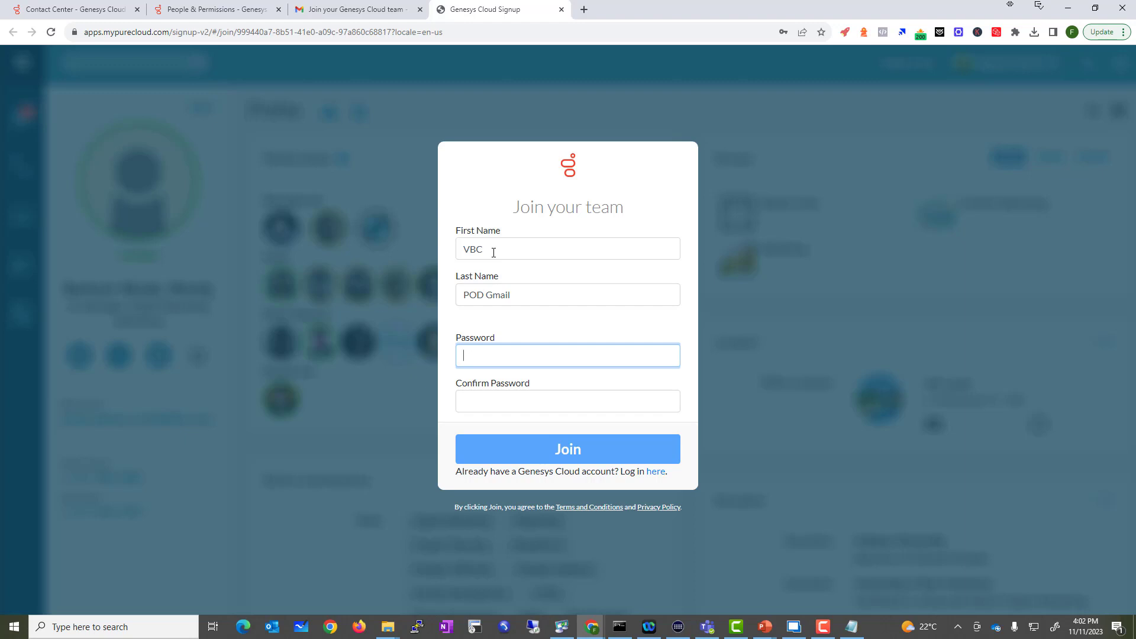
pyautogui.write('Password@1234')
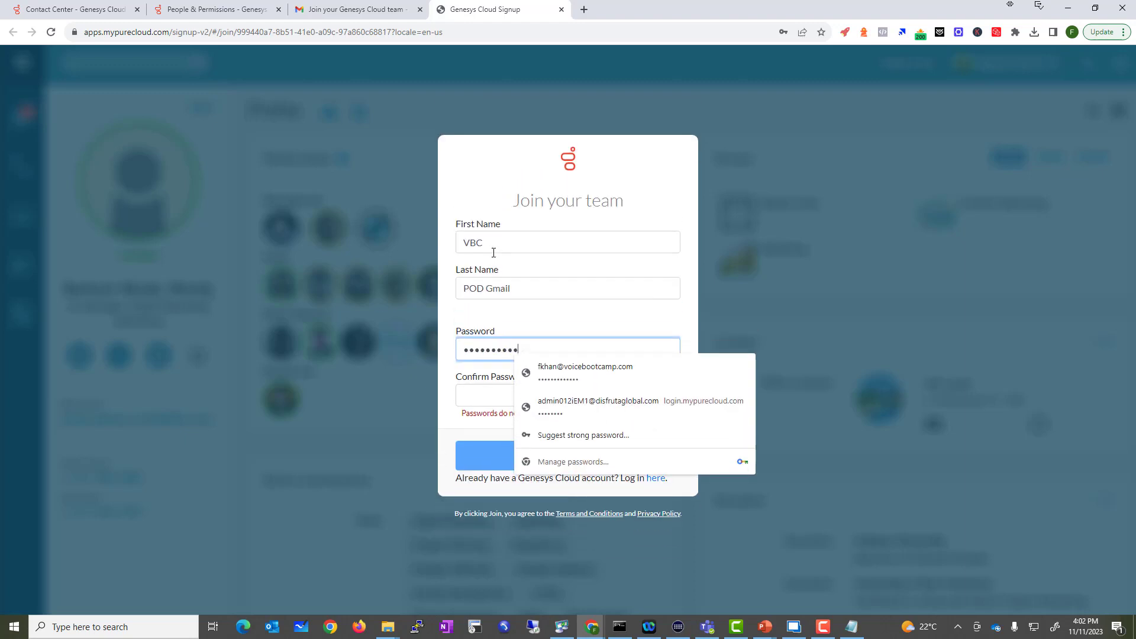
pyautogui.press('Tab')
pyautogui.write('Password')
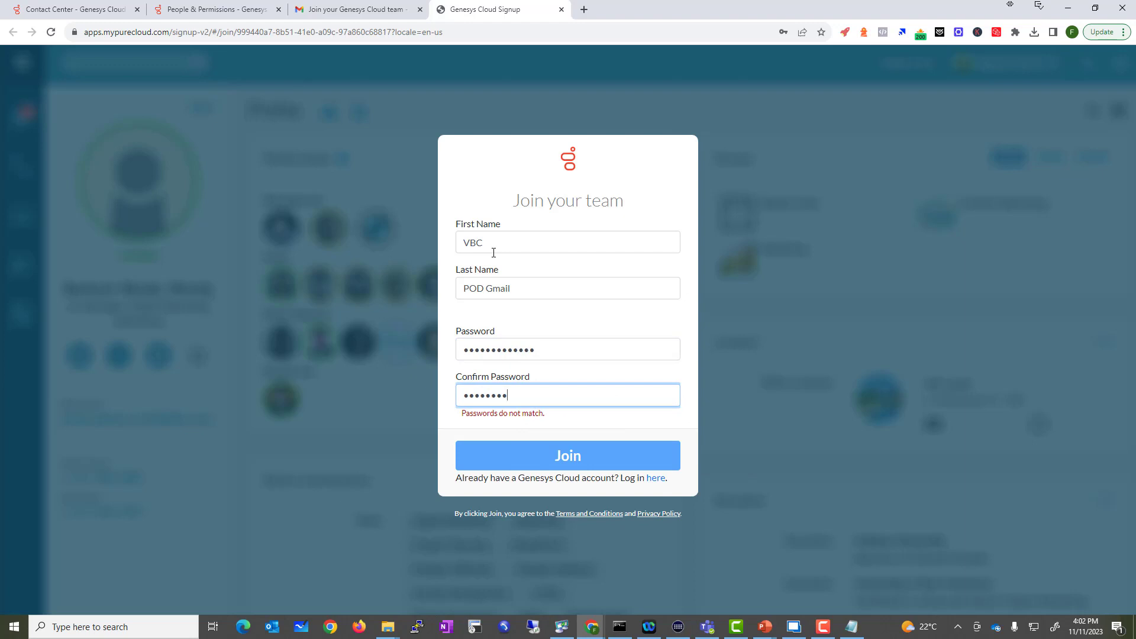
pyautogui.write('@1234')
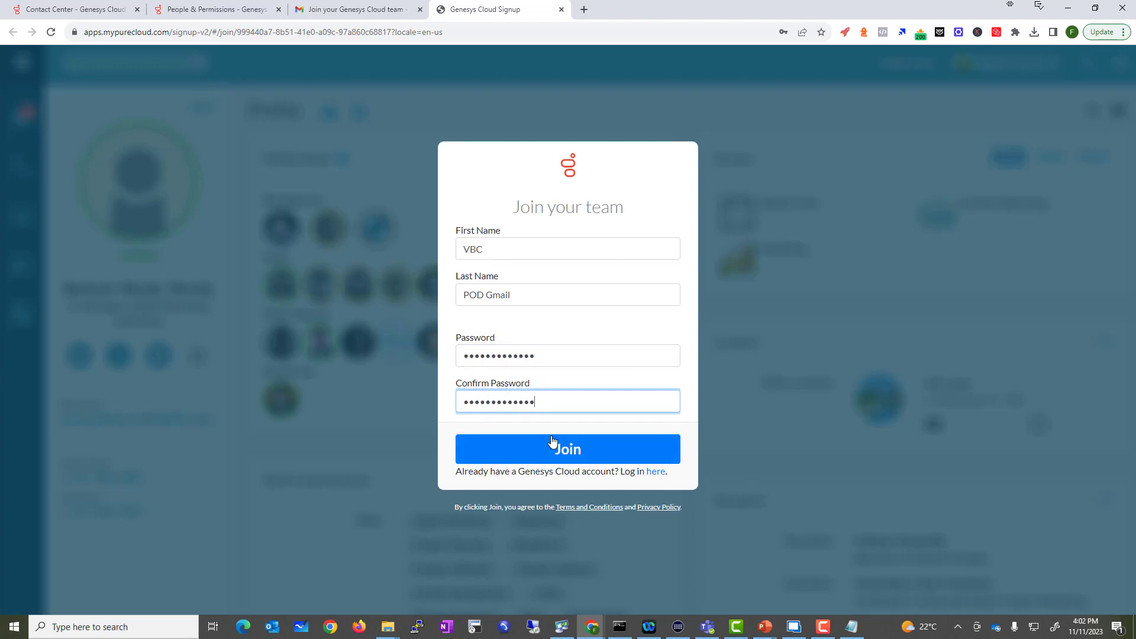
pyautogui.click(551, 443)
pyautogui.click(800, 201)
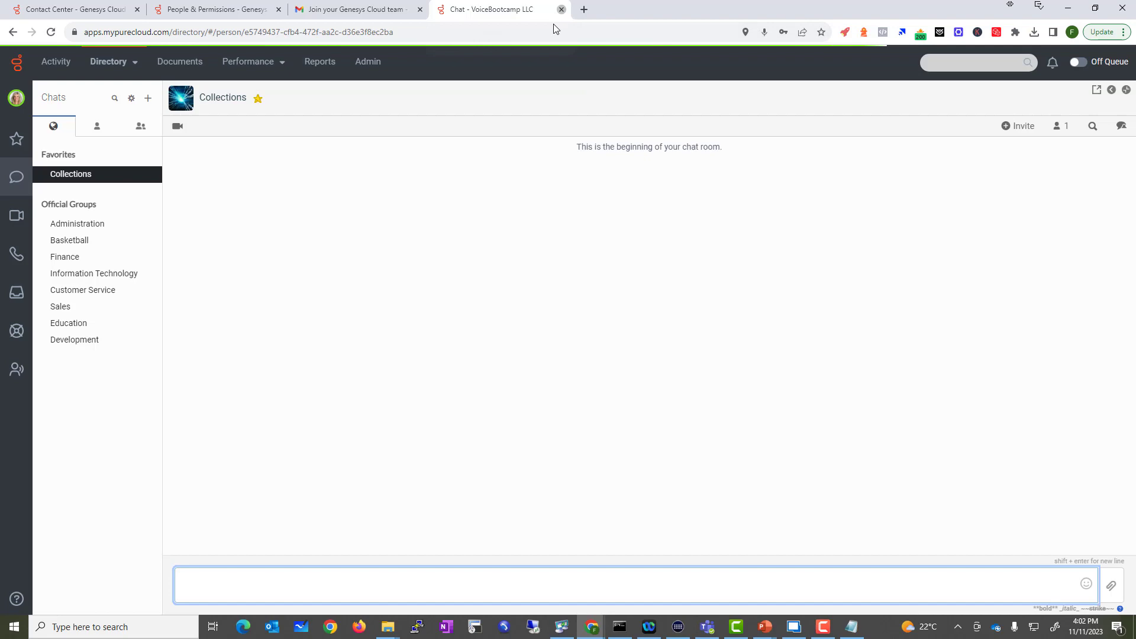
# Step: Return to Admin > People and search 'vb' to find the new user's Communicate licence
pyautogui.click(561, 9)
pyautogui.click(216, 9)
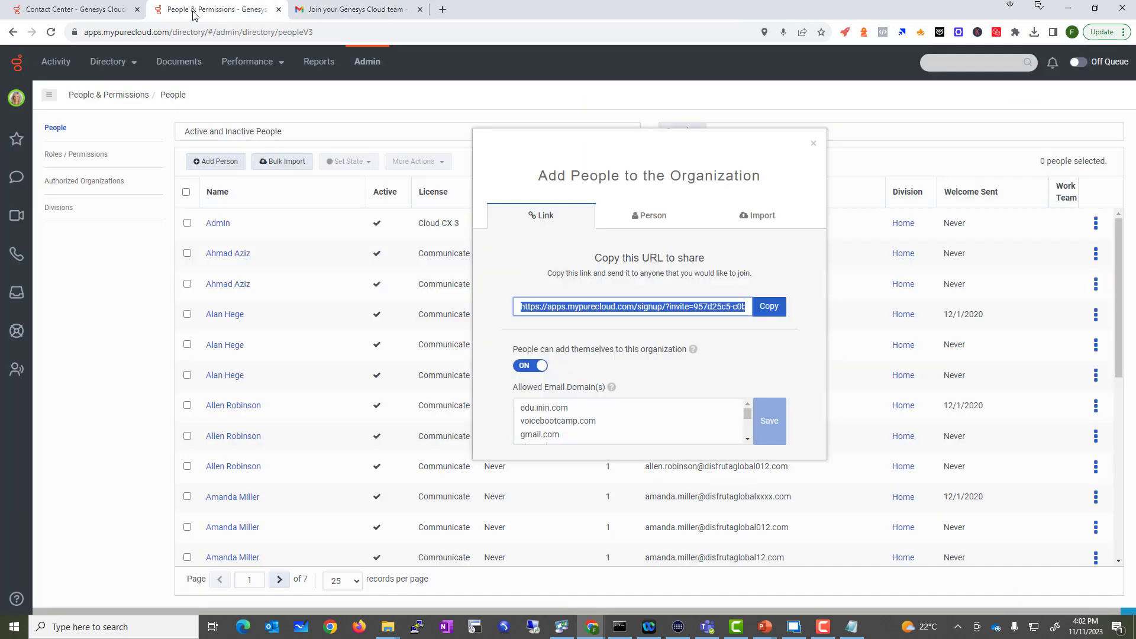
pyautogui.click(813, 143)
pyautogui.click(371, 66)
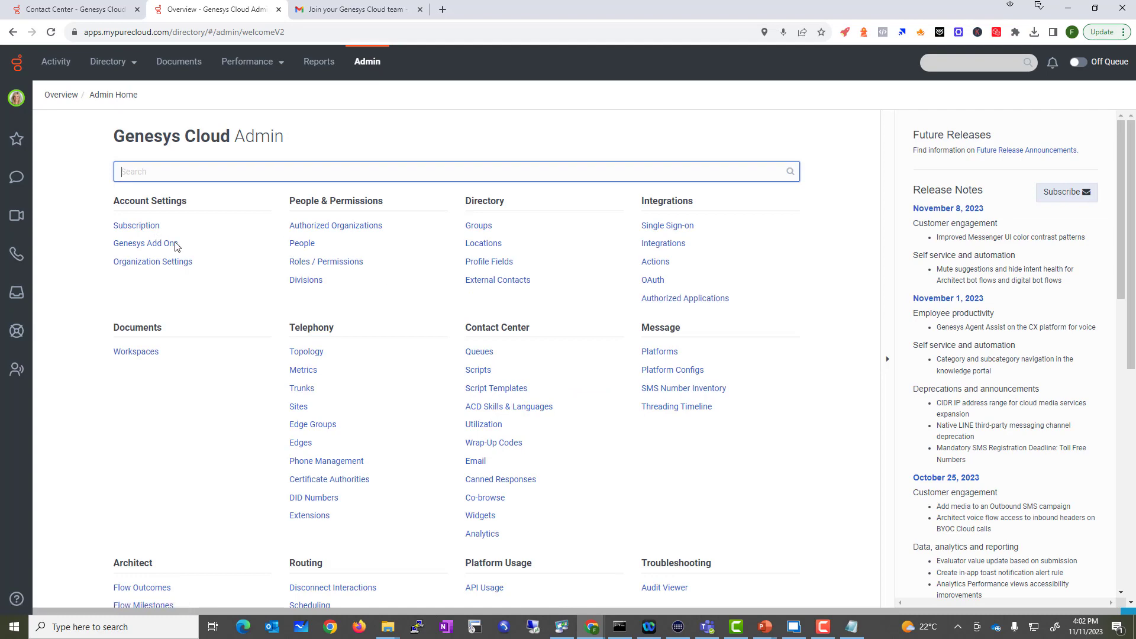
pyautogui.click(301, 245)
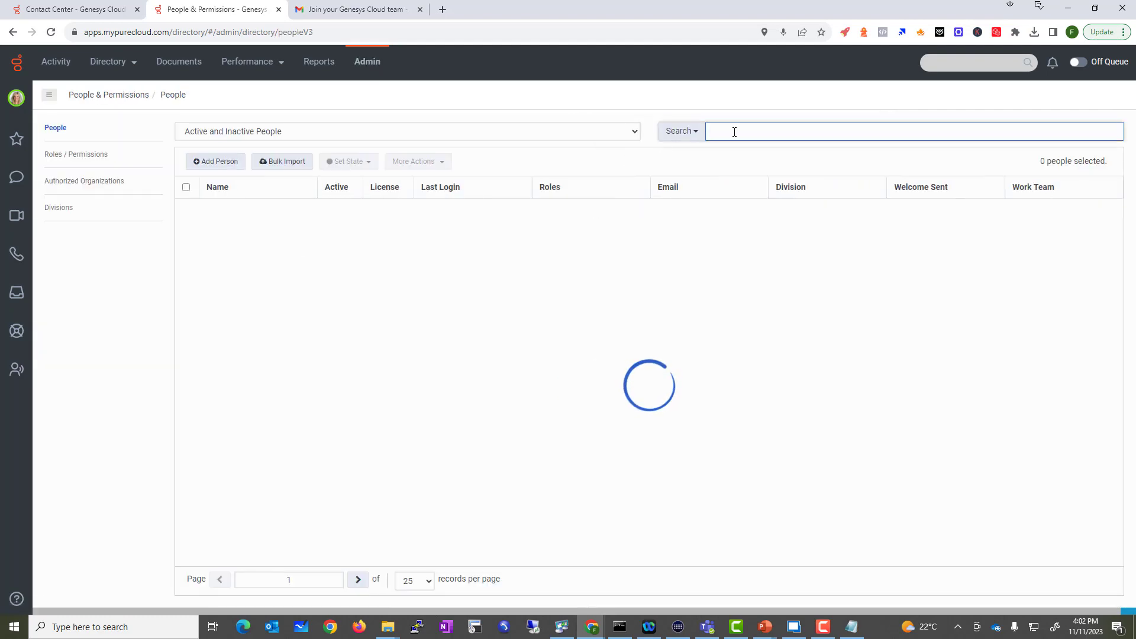
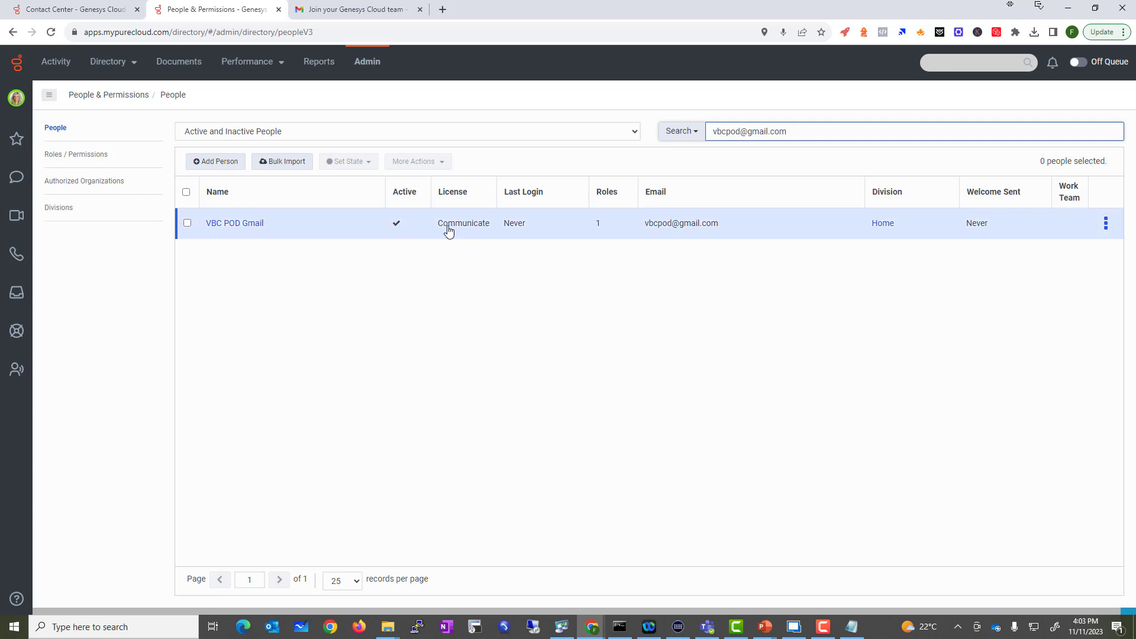
pyautogui.moveTo(438, 226); pyautogui.dragTo(496, 230)
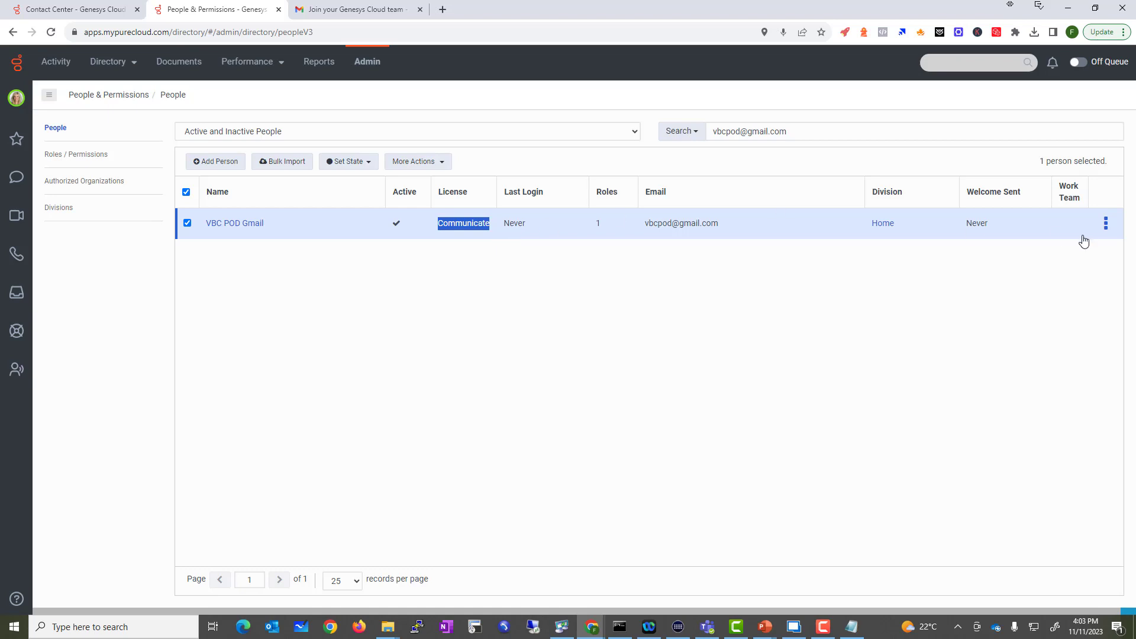
# Step: Open the new user's profile, review Division & Licenses and Person Details, then return to Roles
pyautogui.click(1105, 223)
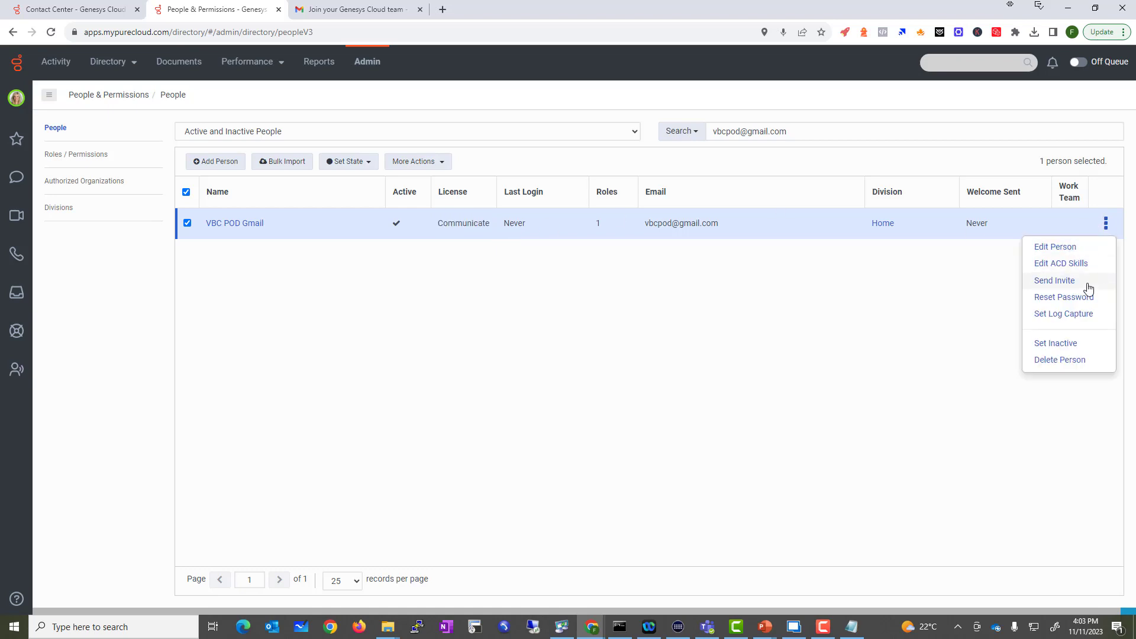
pyautogui.click(250, 226)
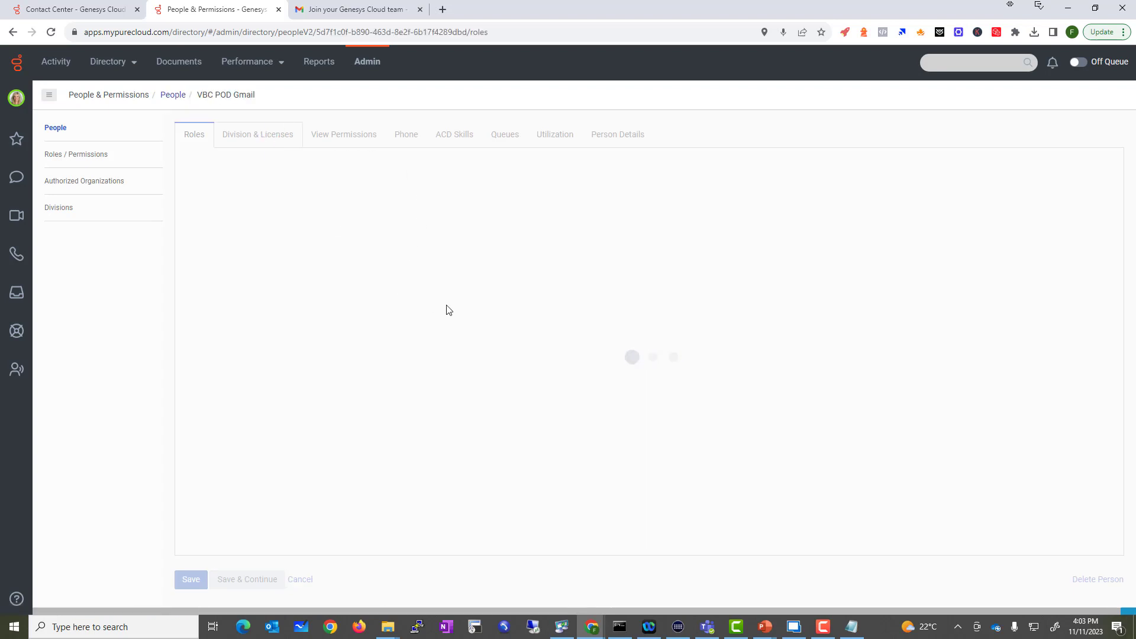
pyautogui.click(256, 140)
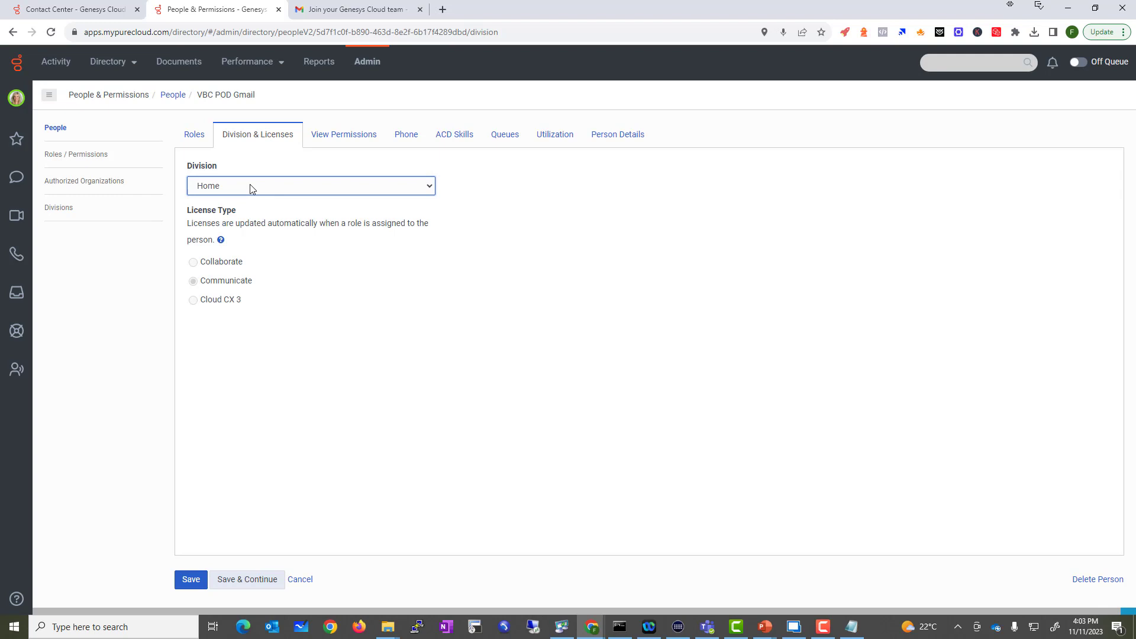
pyautogui.click(208, 142)
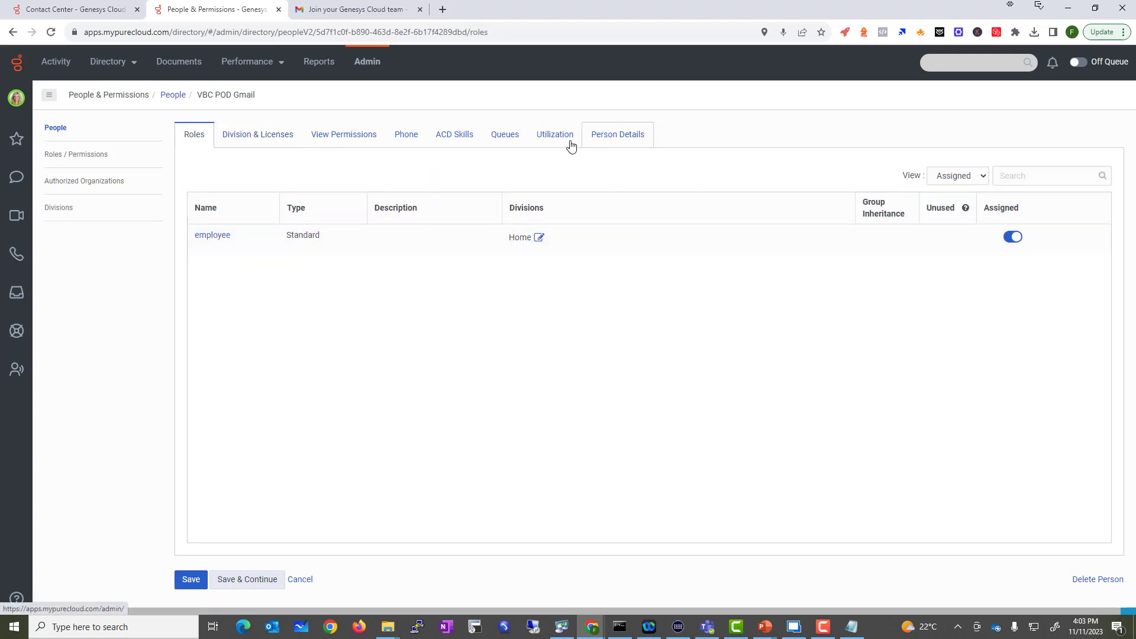
pyautogui.click(275, 141)
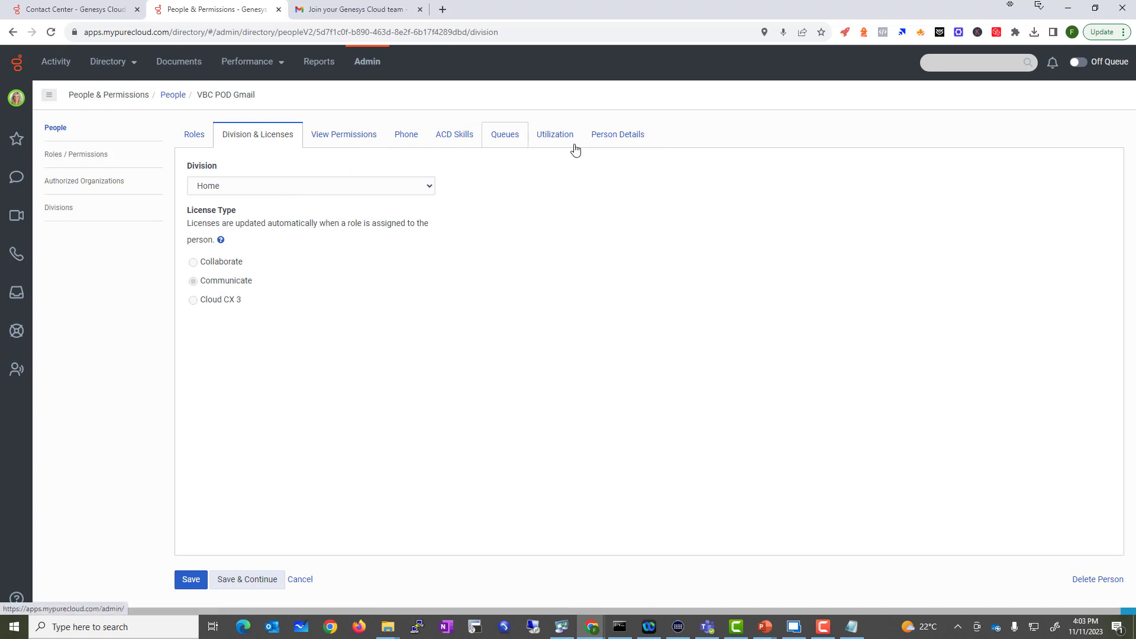
pyautogui.click(596, 143)
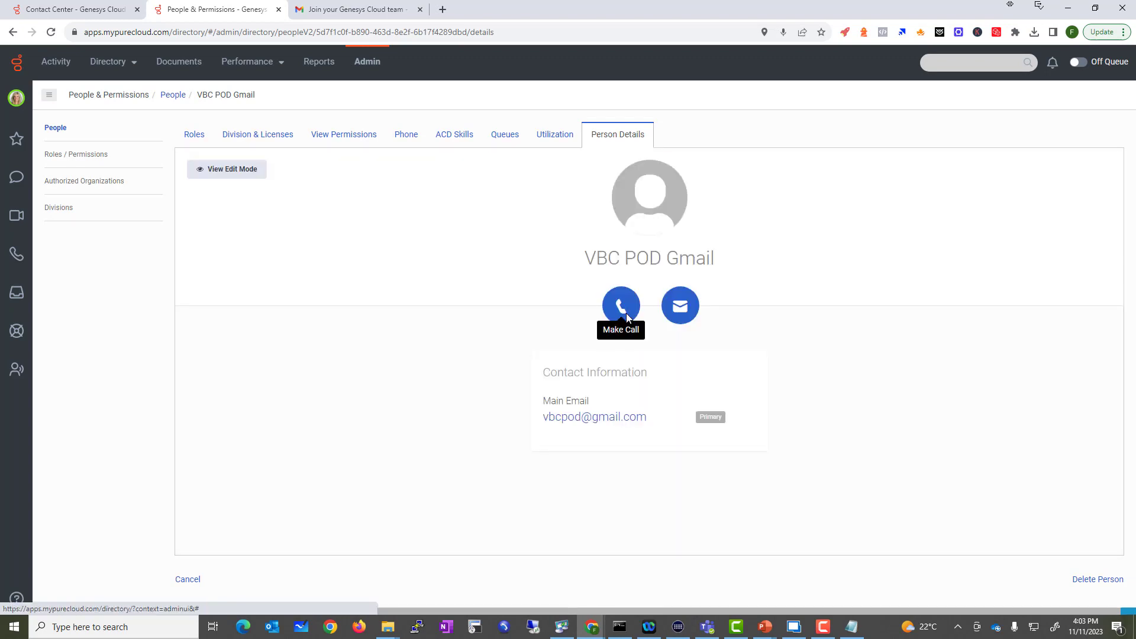
pyautogui.hotkey('alt', 'Left')
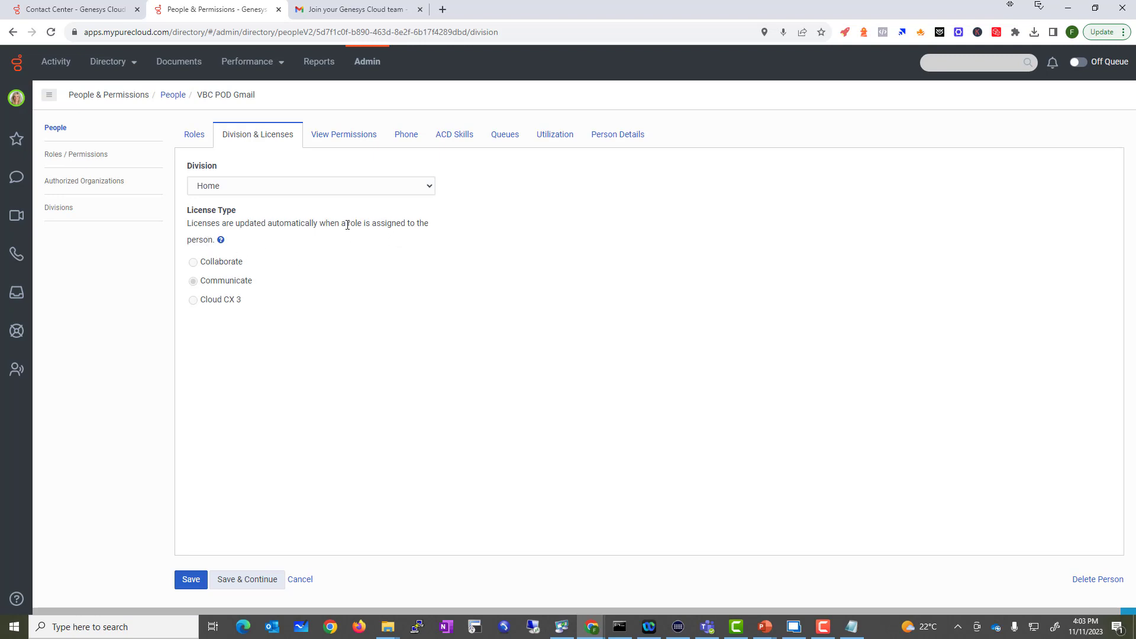
pyautogui.moveTo(347, 224); pyautogui.dragTo(381, 225)
pyautogui.click(194, 134)
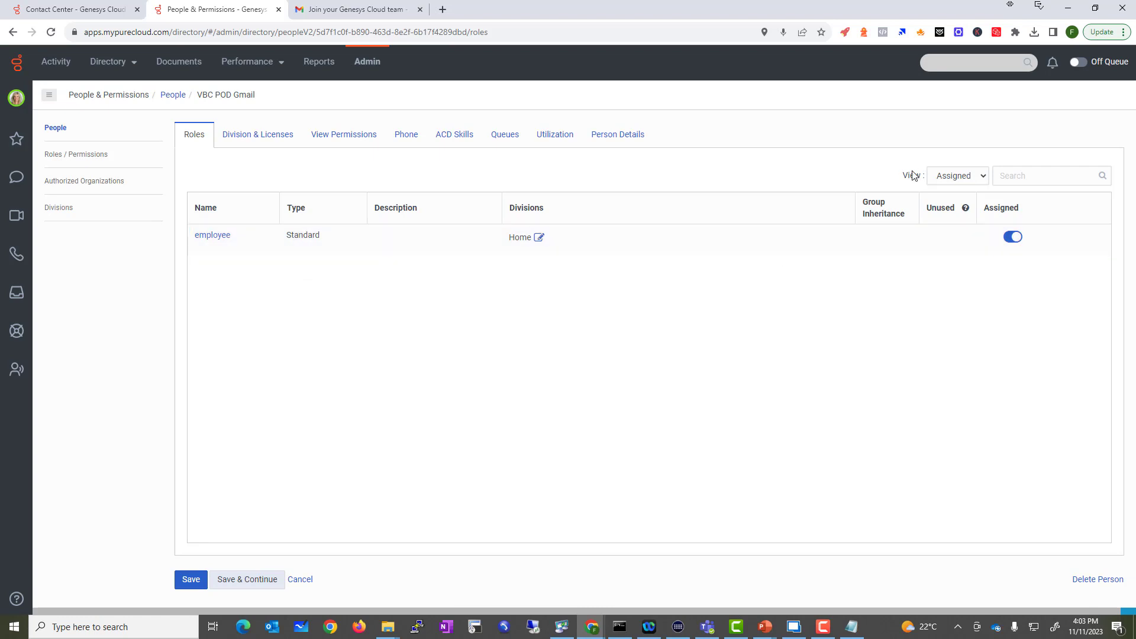
# Step: List all roles and switch on the admin role for the user in Home
pyautogui.moveTo(902, 175); pyautogui.dragTo(937, 173)
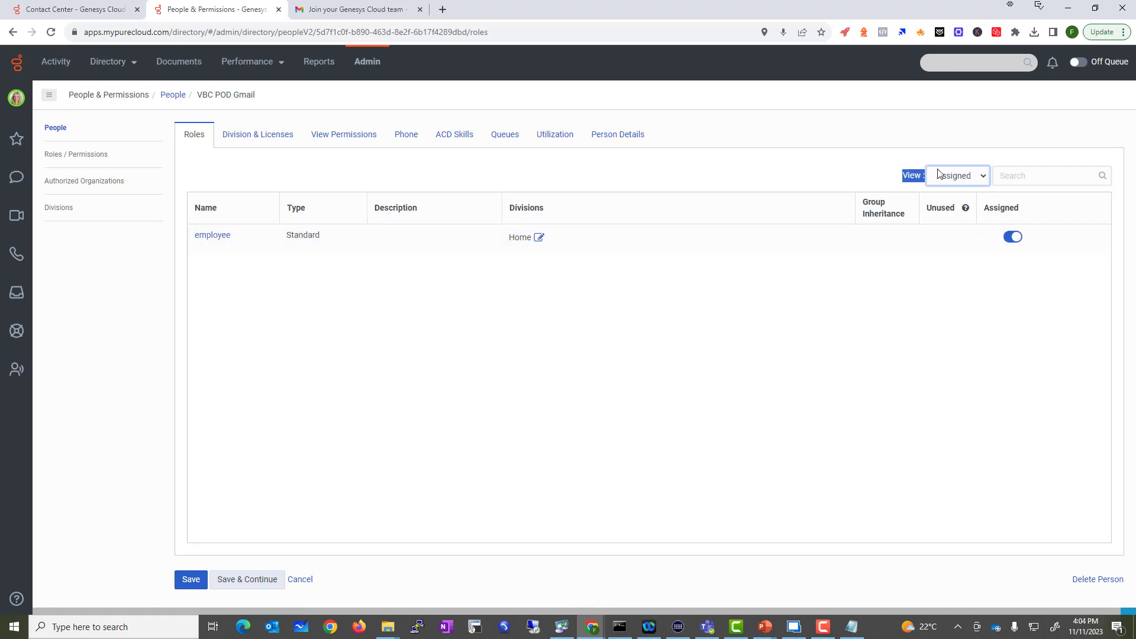
pyautogui.click(937, 174)
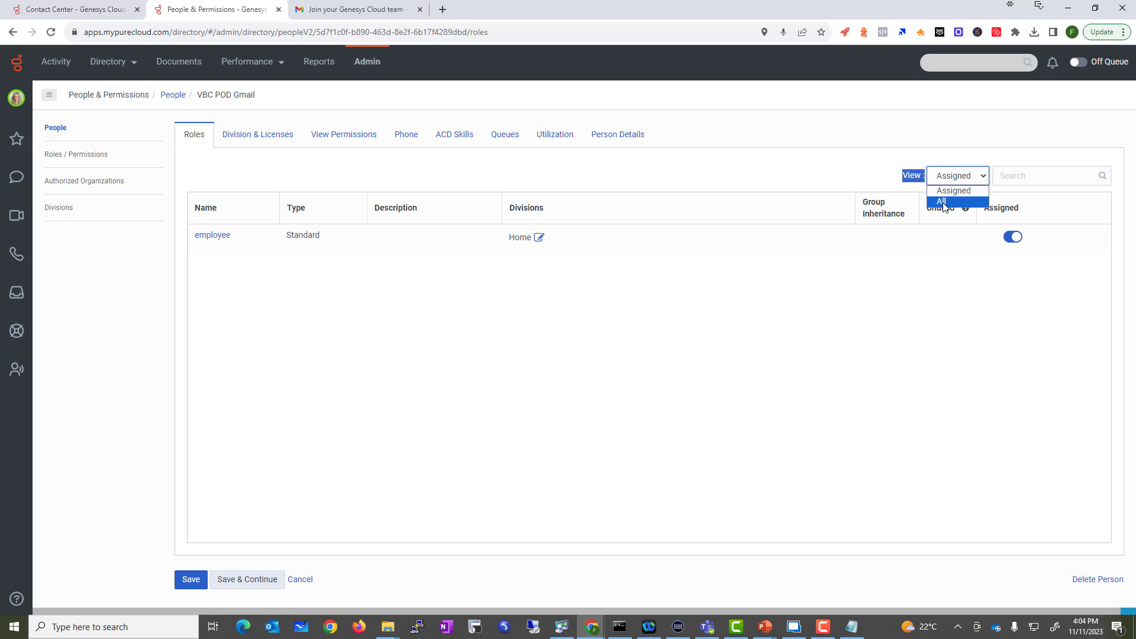
pyautogui.click(943, 202)
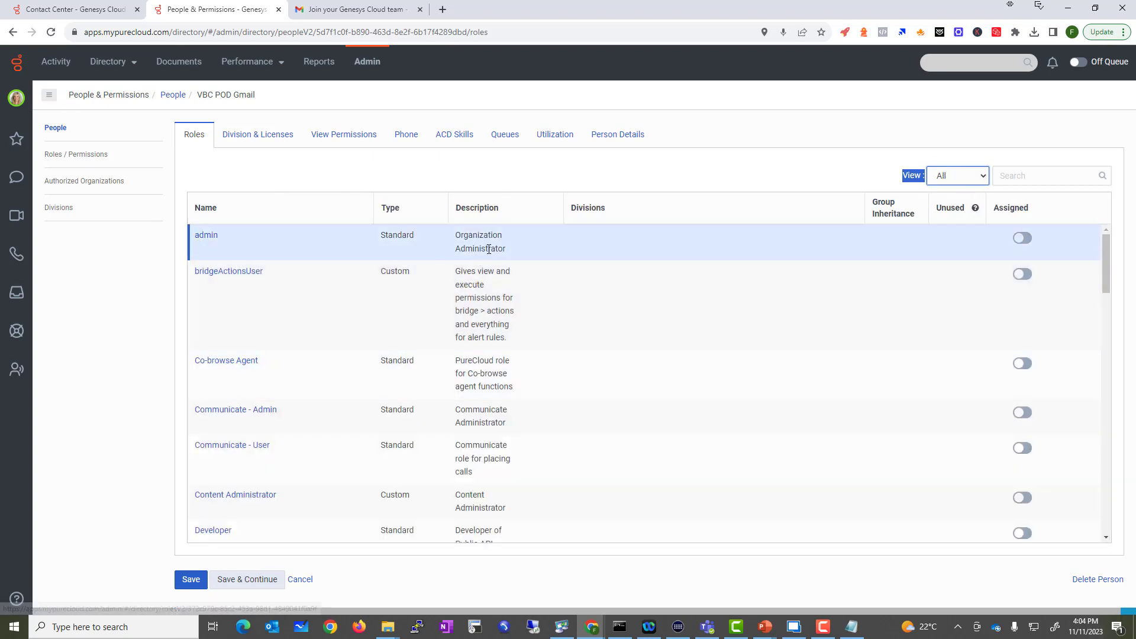
pyautogui.moveTo(360, 238); pyautogui.dragTo(439, 238)
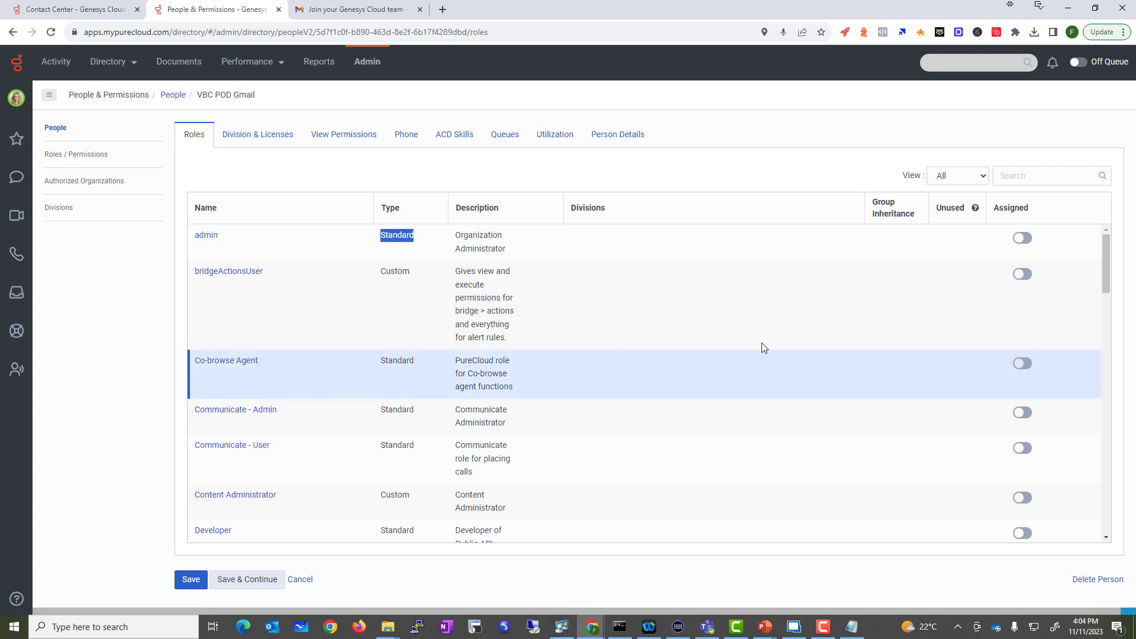
pyautogui.click(1031, 244)
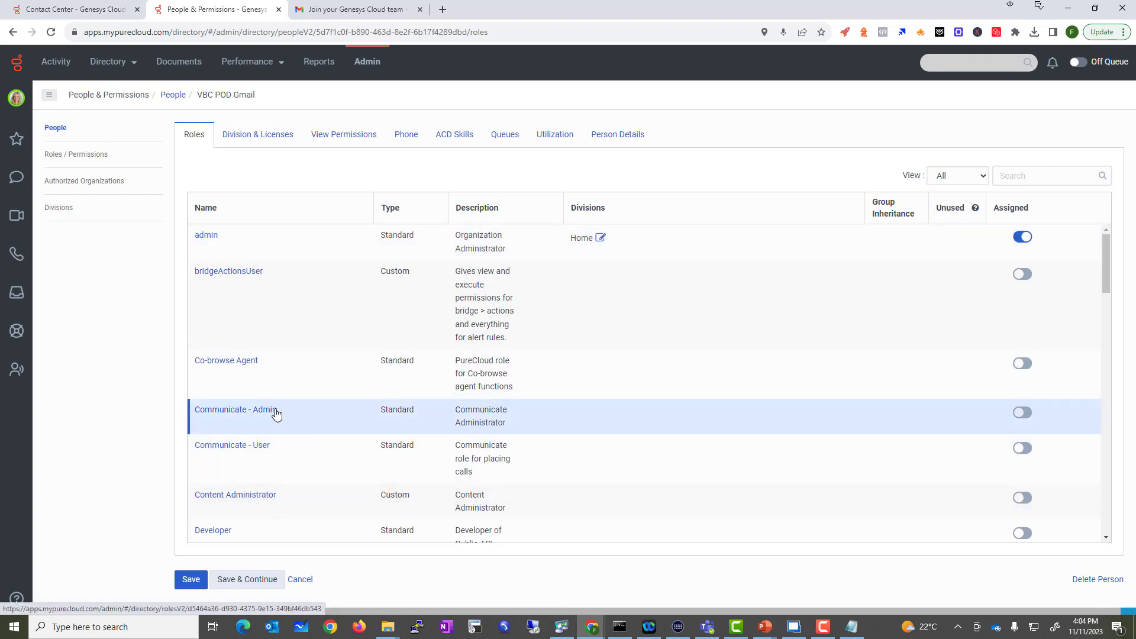
# Step: Review the Communicate - Admin role and the rest of the role list
pyautogui.moveTo(193, 413); pyautogui.dragTo(286, 410)
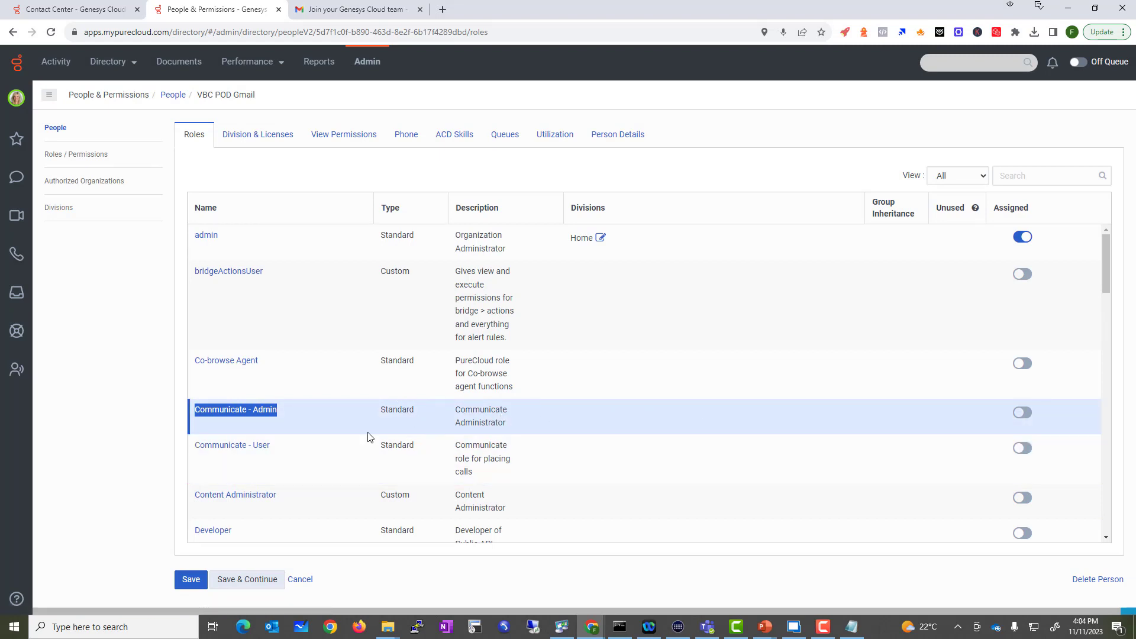
pyautogui.scroll(-2, 257, 504)
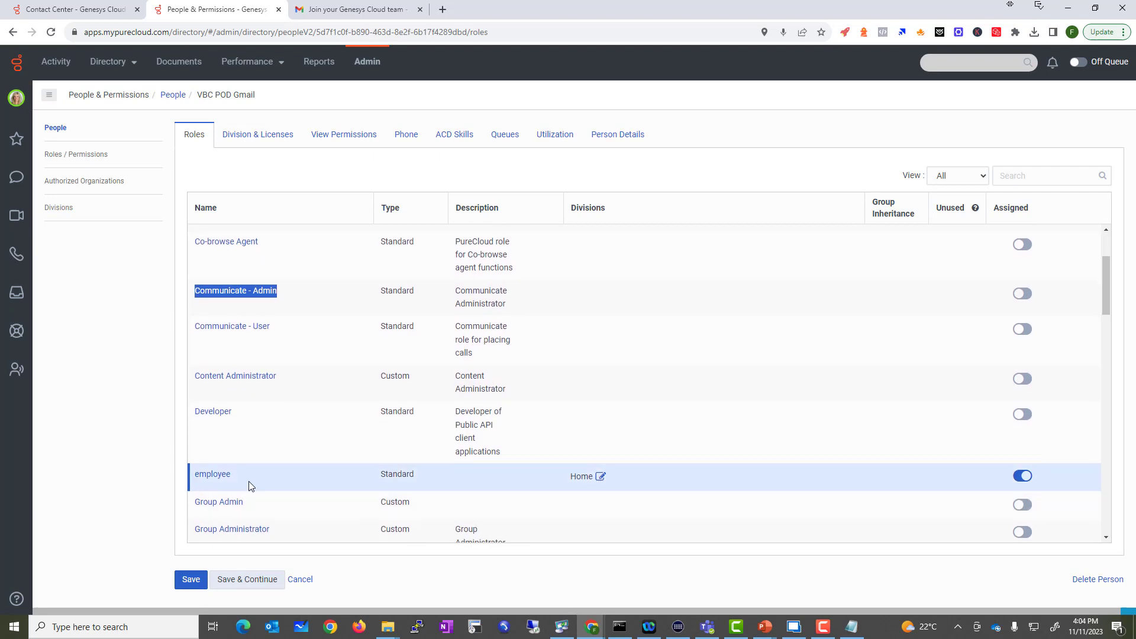
pyautogui.scroll(-1, 249, 481)
pyautogui.scroll(-3, 256, 454)
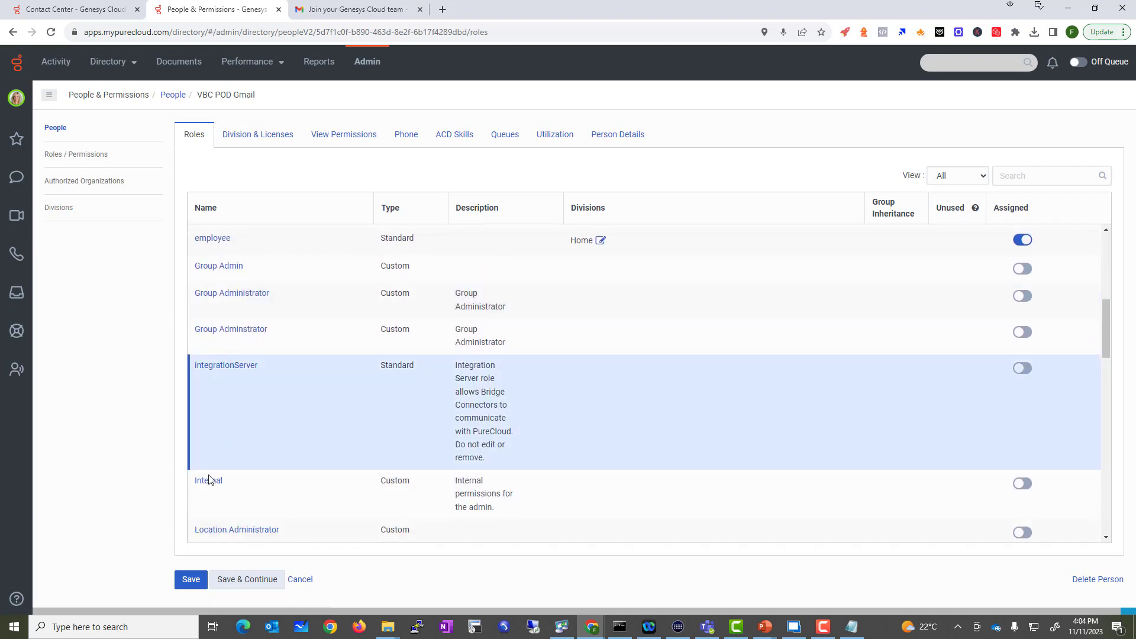
pyautogui.scroll(5, 610, 411)
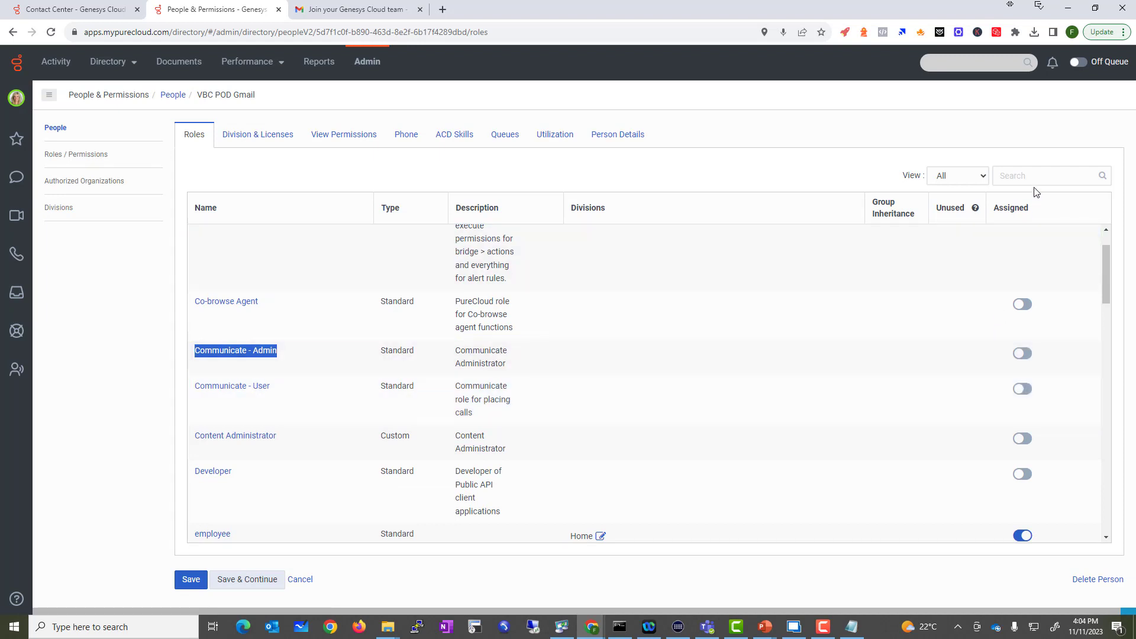
# Step: Find the Telephony Admin role and switch it on for the user
pyautogui.click(1035, 182)
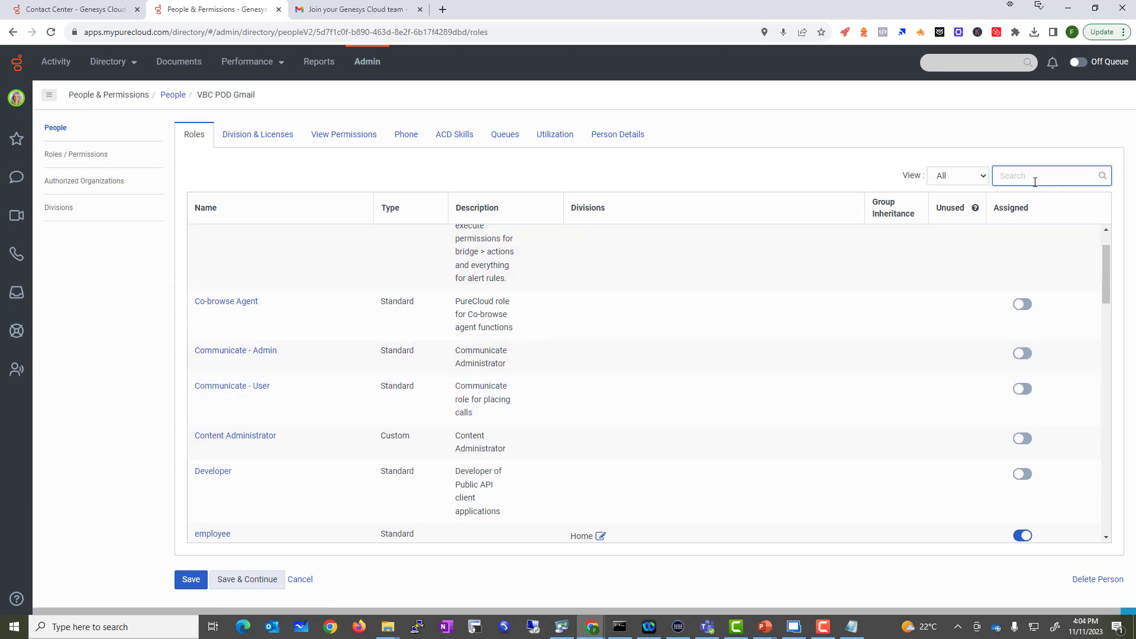
pyautogui.write('Tele')
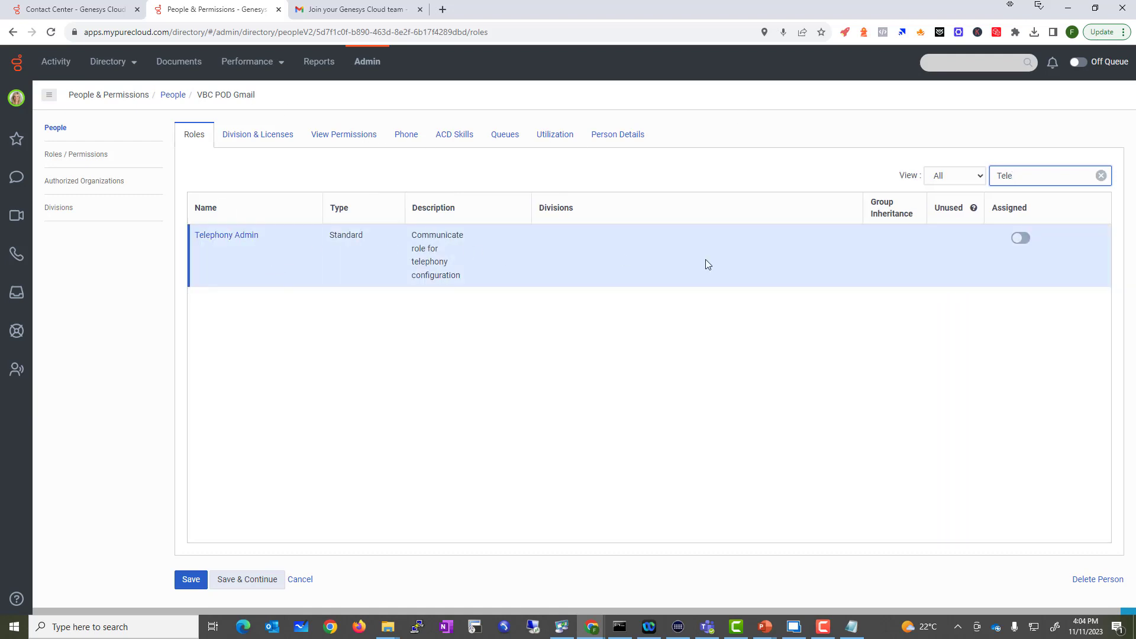
pyautogui.click(1027, 242)
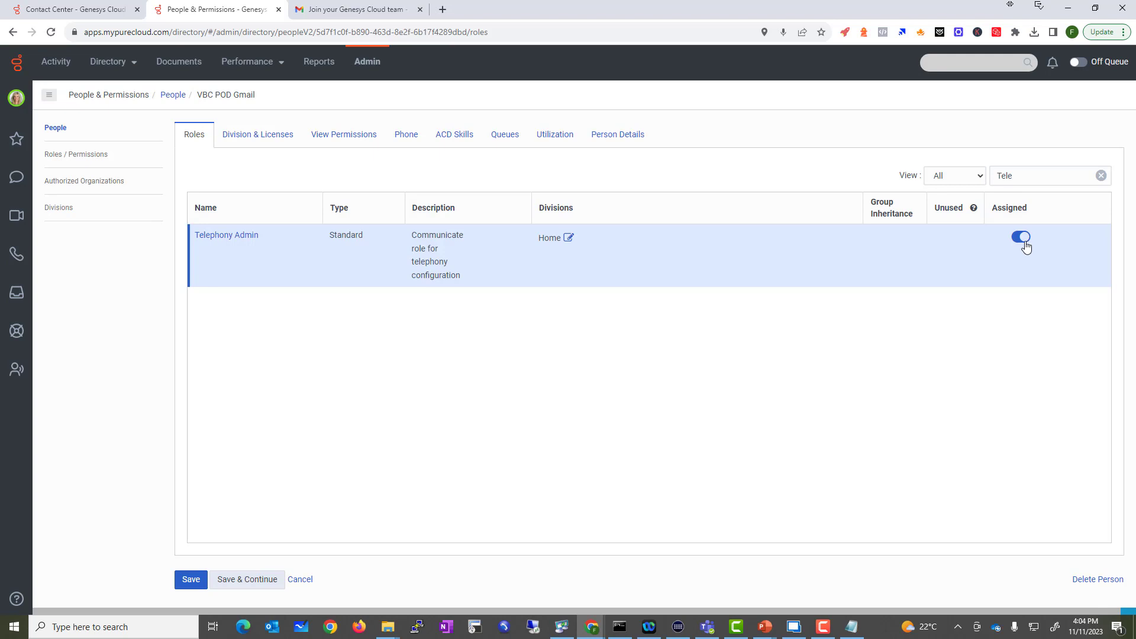
# Step: Save the role changes, accepting the licence upgrade to Cloud CX 3
pyautogui.click(237, 579)
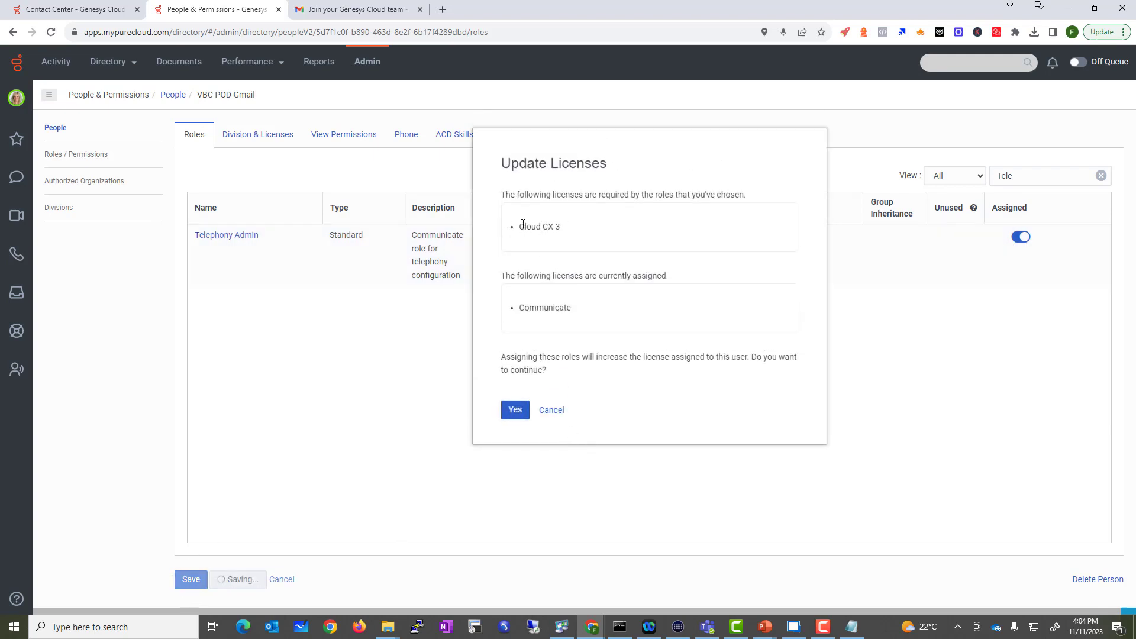
pyautogui.moveTo(572, 232); pyautogui.dragTo(507, 236)
pyautogui.click(513, 412)
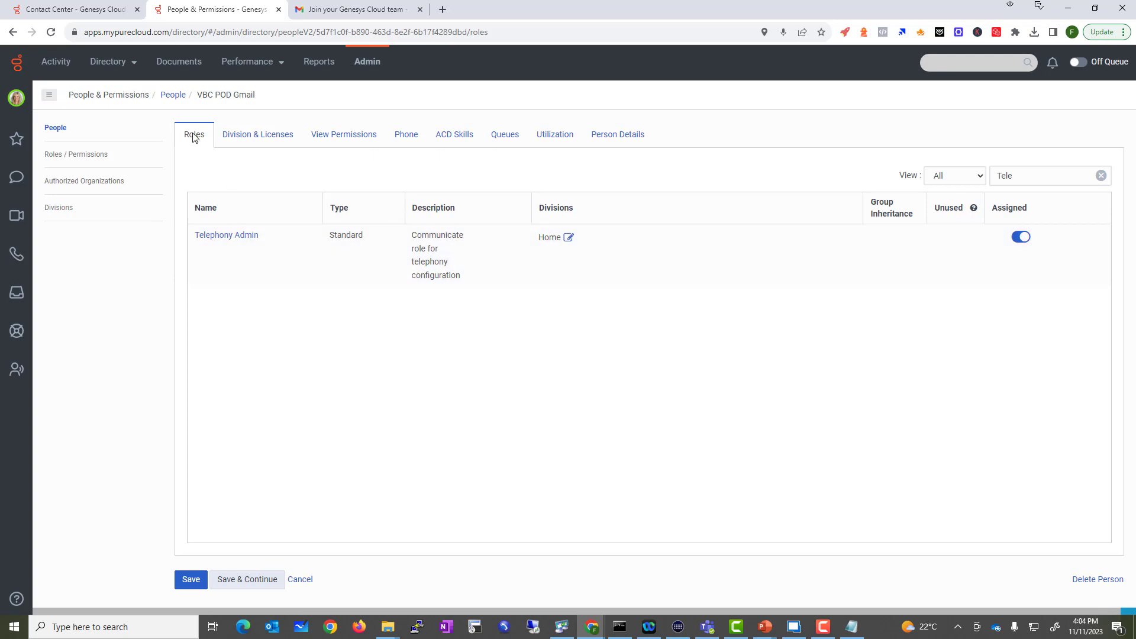
# Step: Go back to the People list via the breadcrumb
pyautogui.click(173, 97)
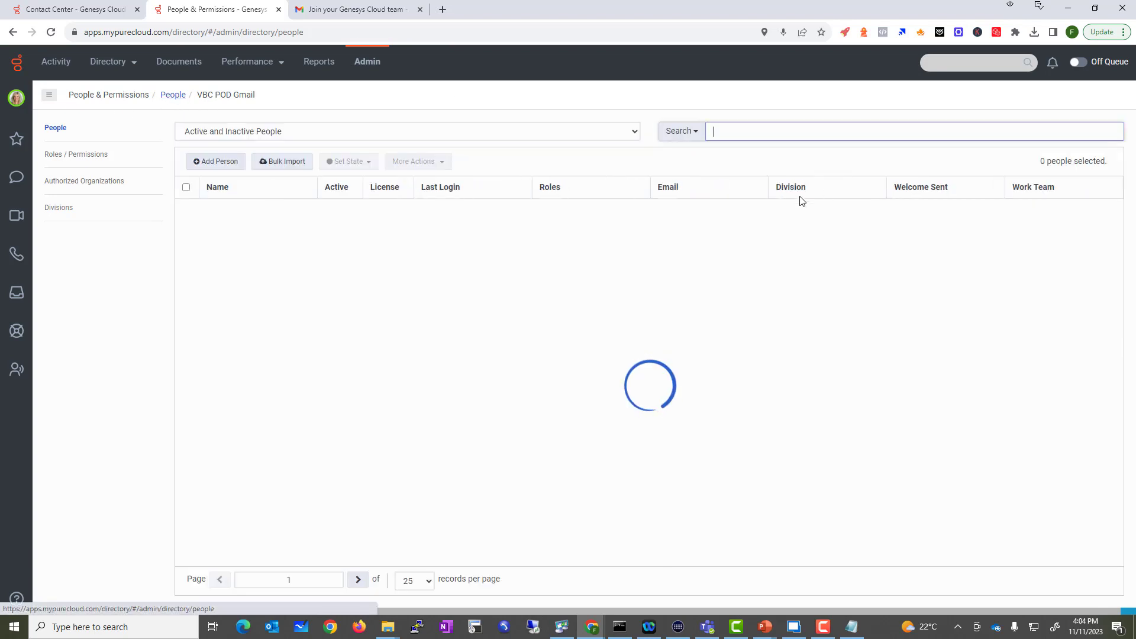